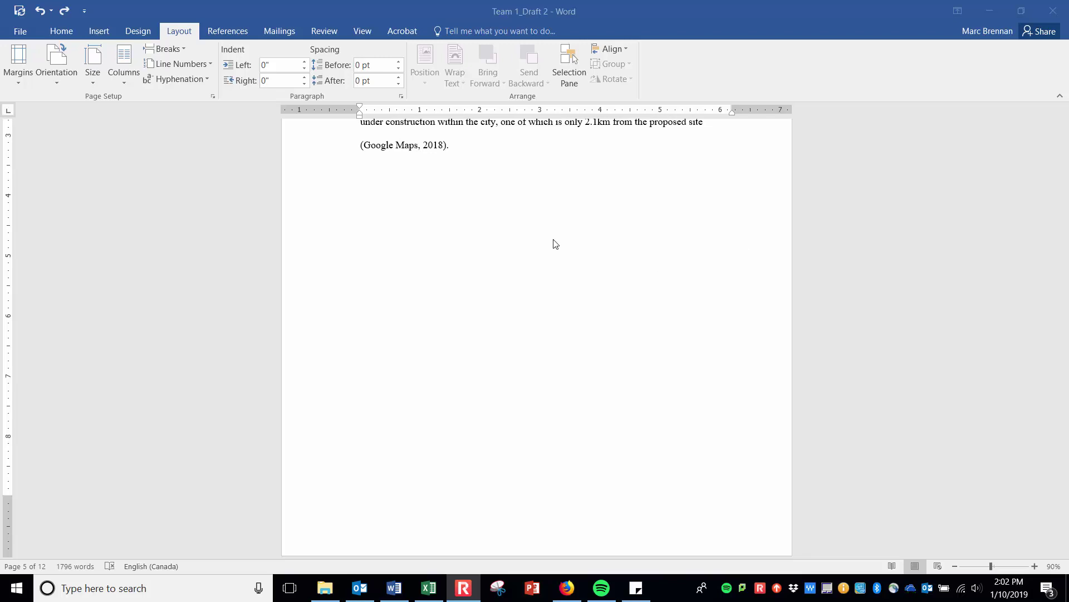
pyautogui.scroll(-1, 554, 241)
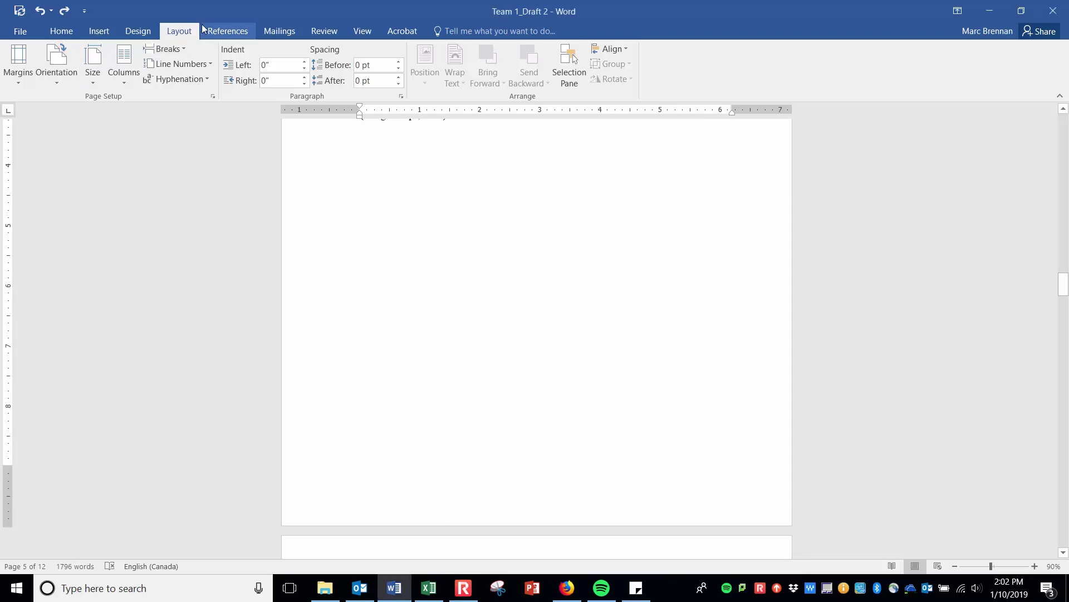
pyautogui.click(52, 82)
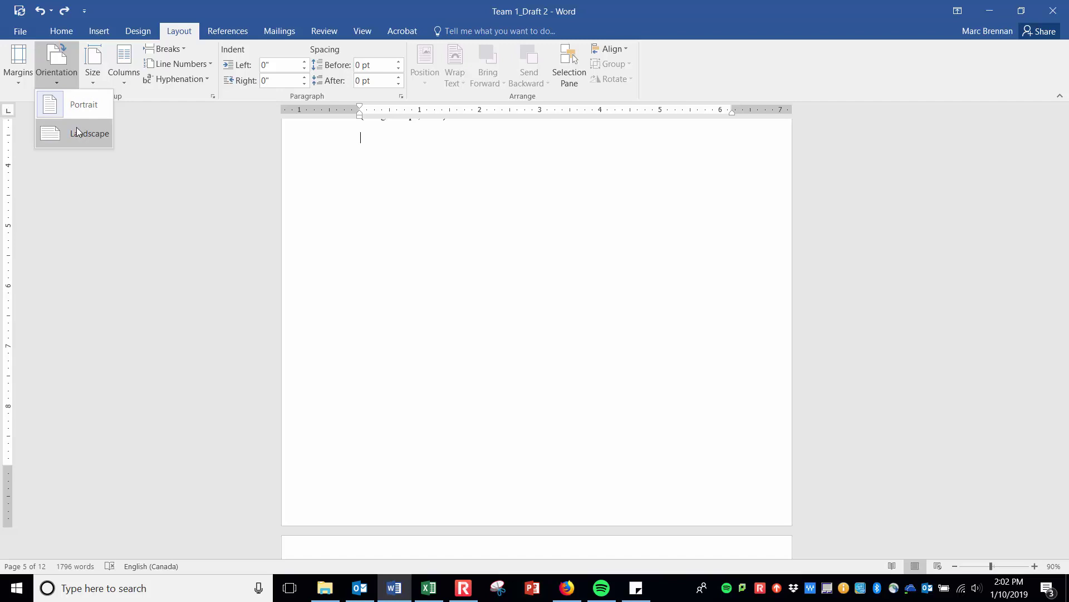
pyautogui.click(413, 200)
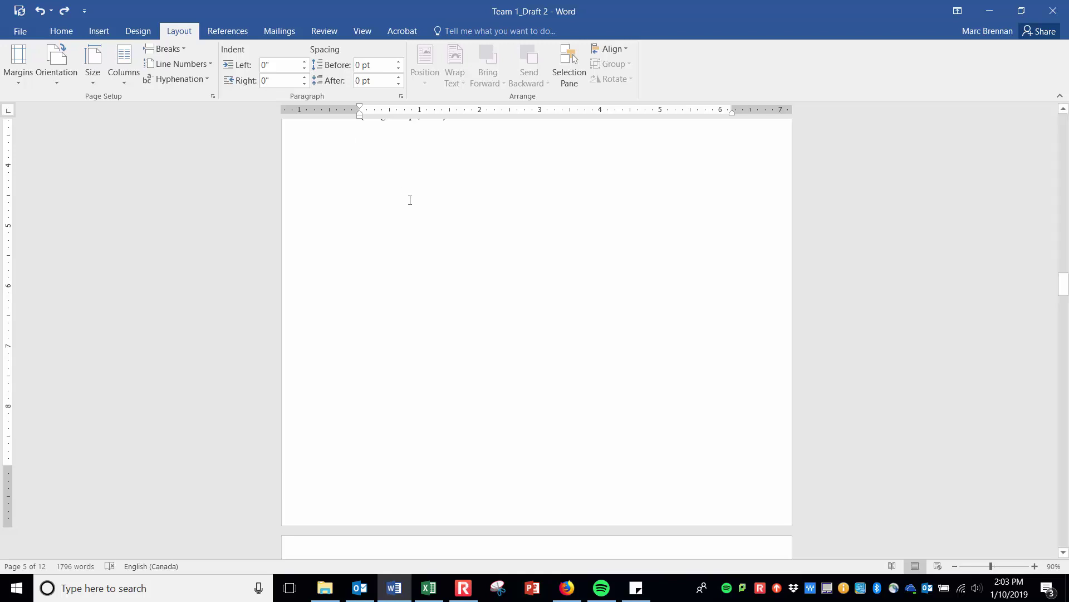
# - Switch to the Accommodation Supply Workbook in Excel and open the Competitive Supply Analysis sheet
pyautogui.click(429, 587)
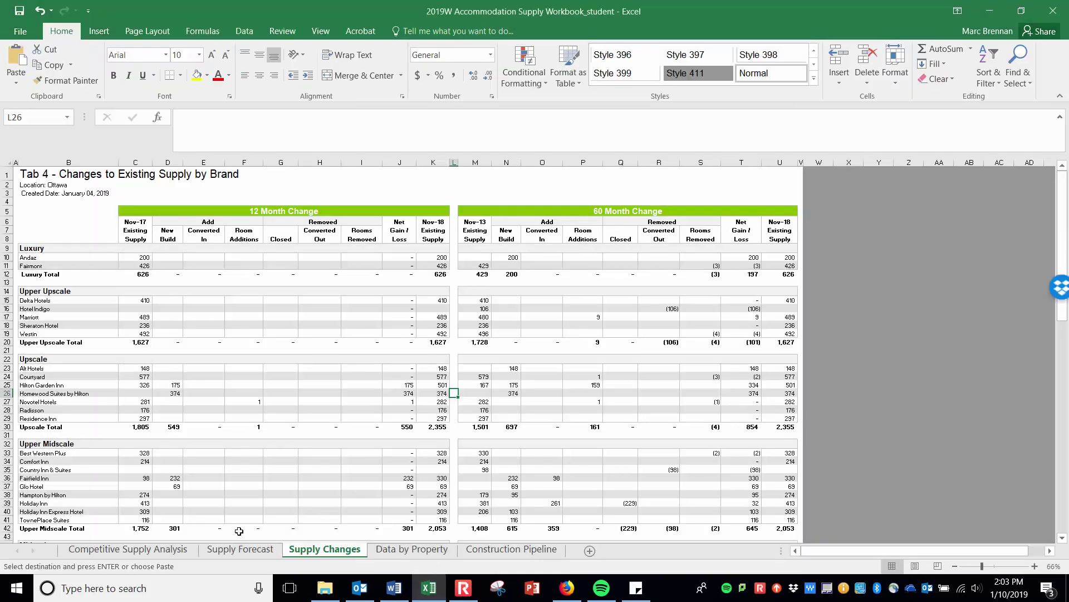
pyautogui.click(128, 549)
pyautogui.click(359, 282)
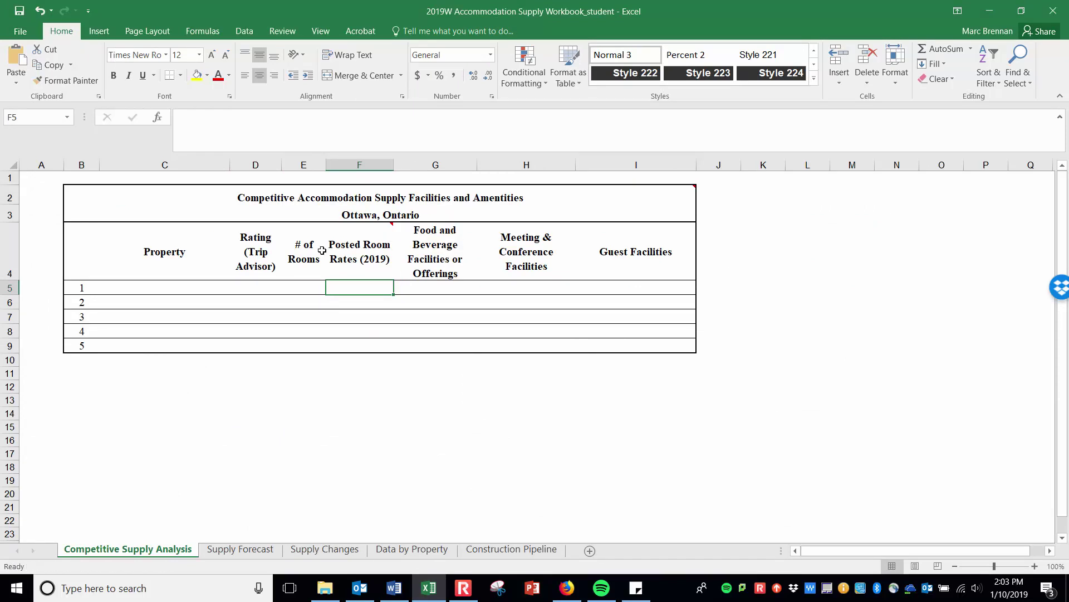
pyautogui.moveTo(103, 190); pyautogui.dragTo(463, 342)
pyautogui.click(288, 422)
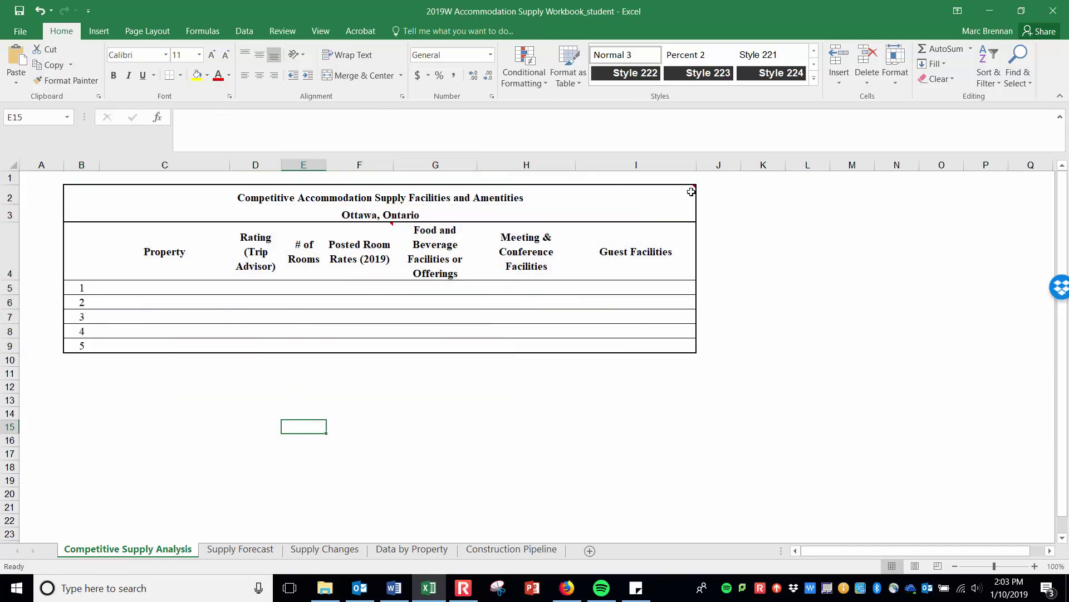
# - Delete the comments attached to the table's title cell and to the Posted Room Rates (2019) header
pyautogui.click(663, 203)
pyautogui.rightClick(664, 202)
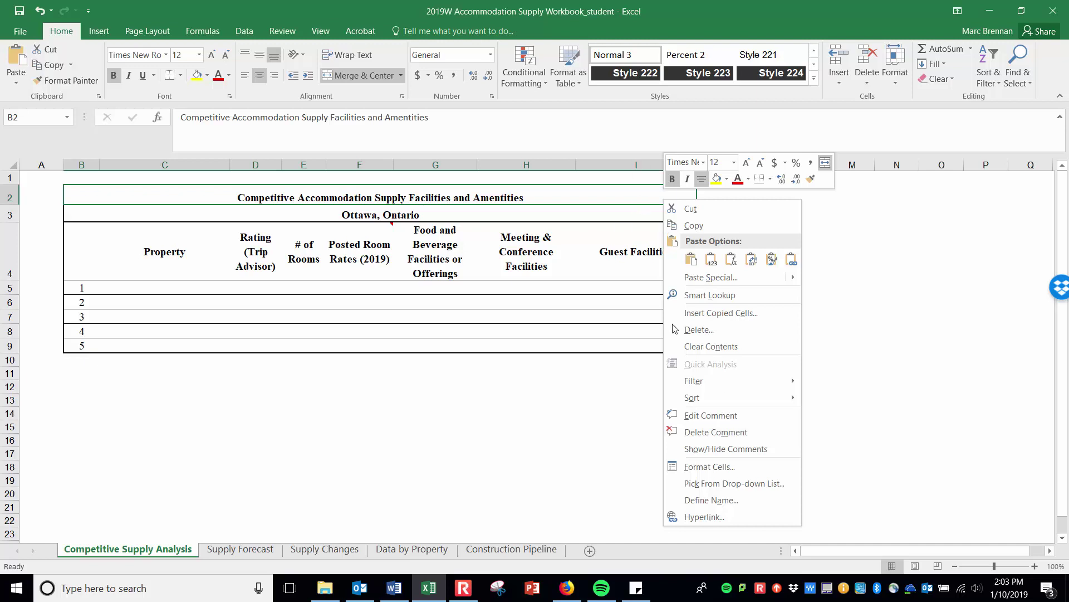
pyautogui.click(703, 432)
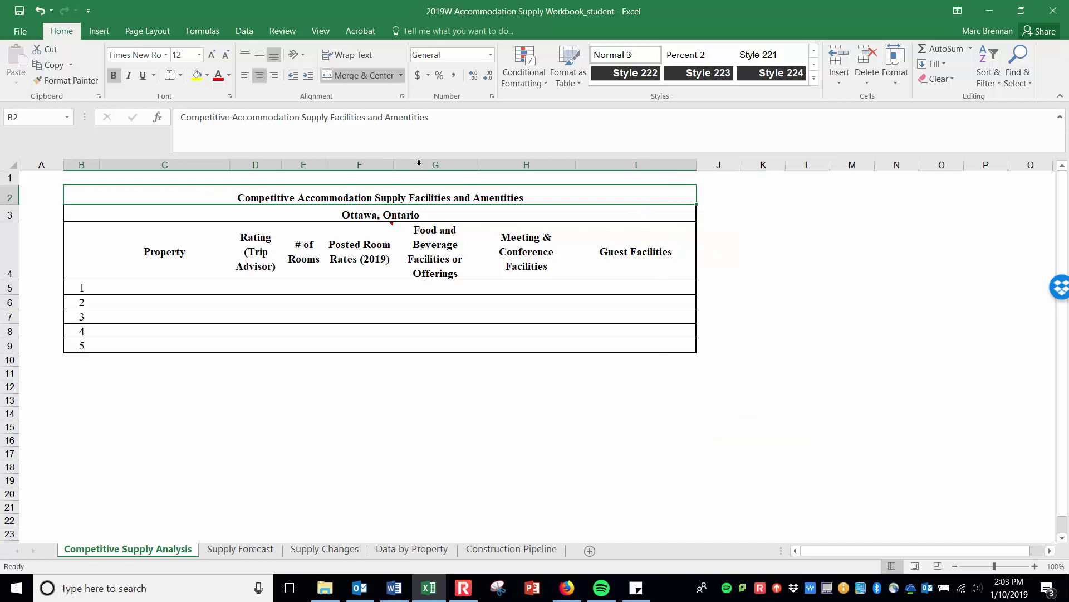
pyautogui.click(378, 230)
pyautogui.rightClick(378, 230)
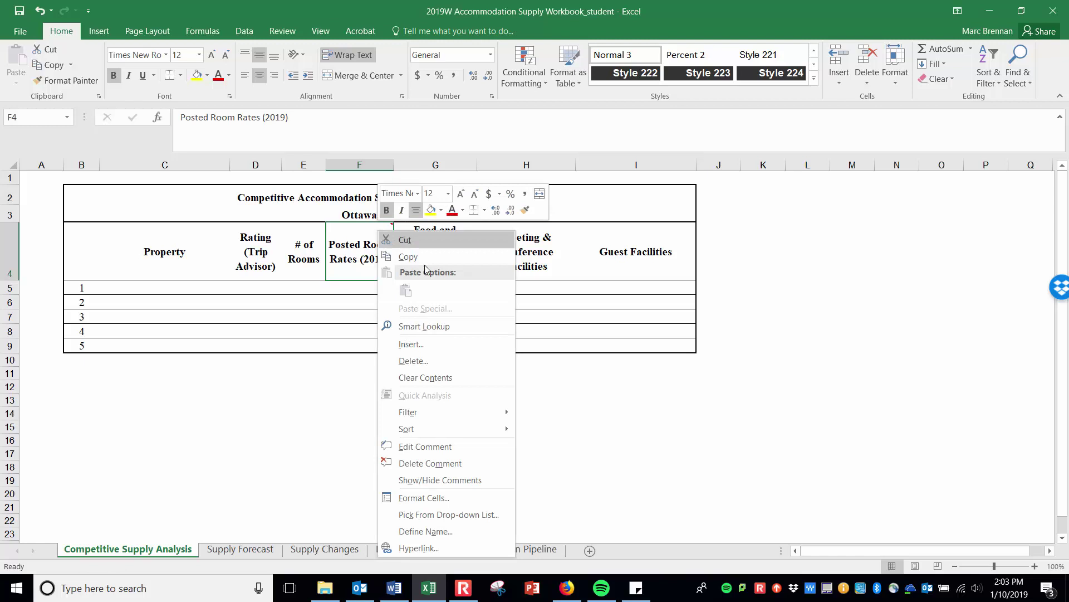
pyautogui.click(427, 463)
pyautogui.click(155, 287)
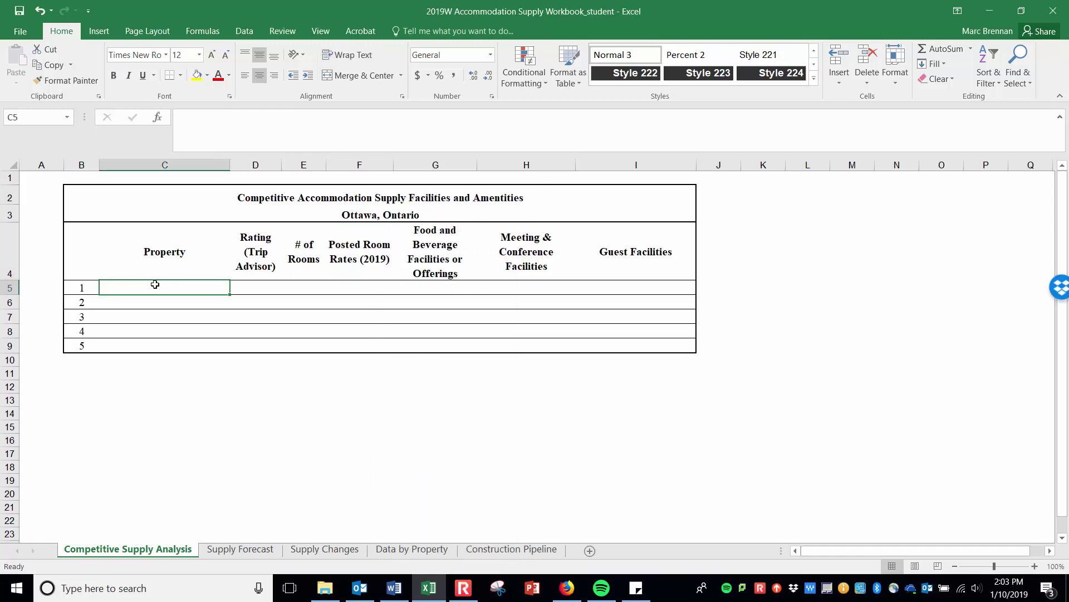
pyautogui.moveTo(151, 284); pyautogui.dragTo(680, 341)
pyautogui.moveTo(159, 286); pyautogui.dragTo(635, 343)
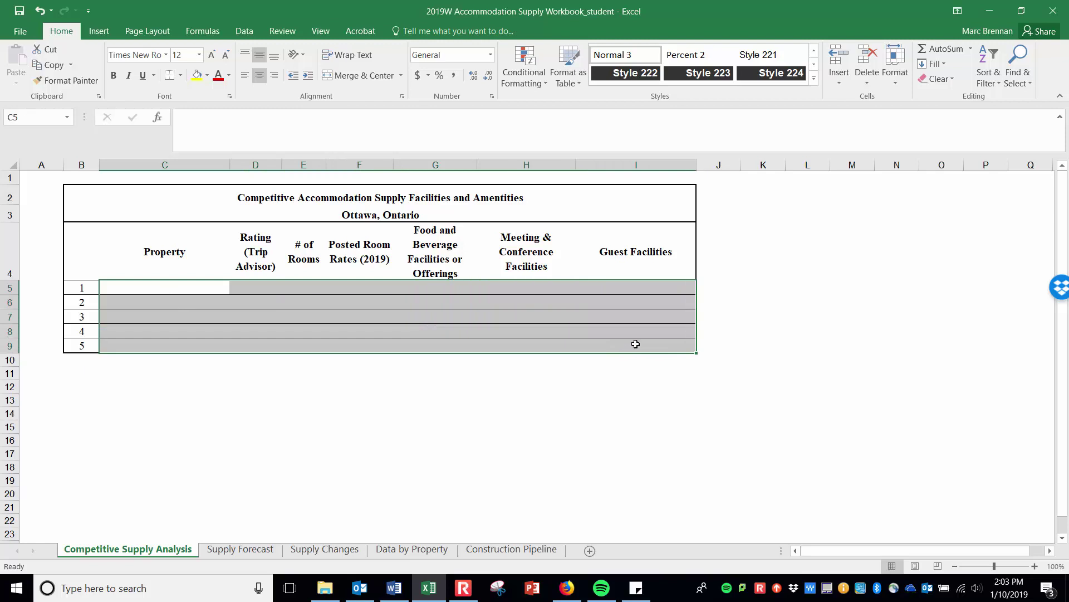
pyautogui.click(590, 286)
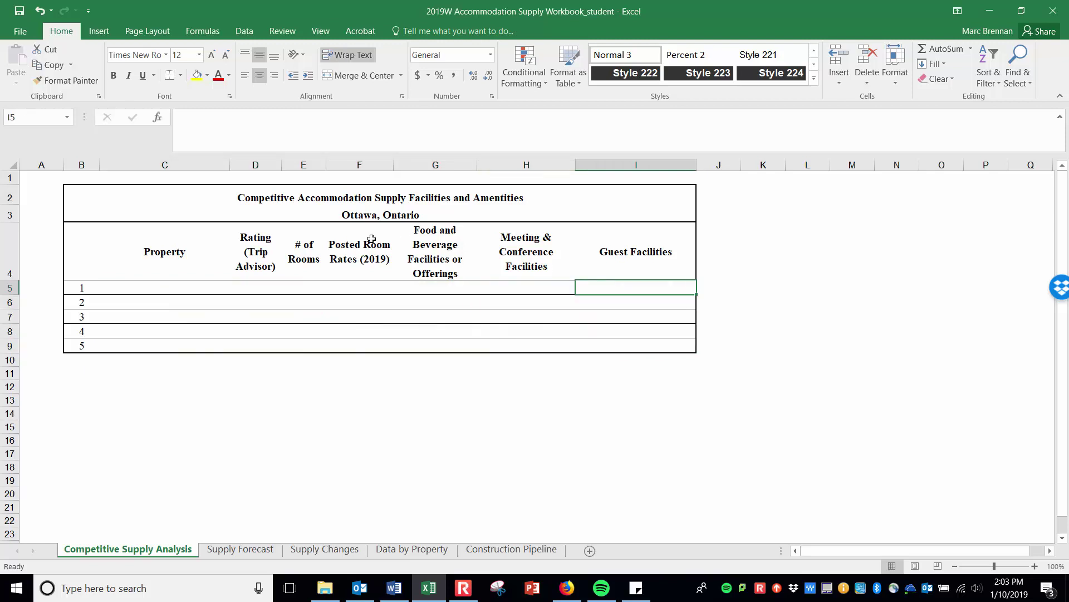
pyautogui.moveTo(100, 290)
pyautogui.mouseDown()
pyautogui.moveTo(239, 313)
pyautogui.moveTo(695, 341)
pyautogui.moveTo(654, 350)
pyautogui.mouseUp()
pyautogui.click(376, 288)
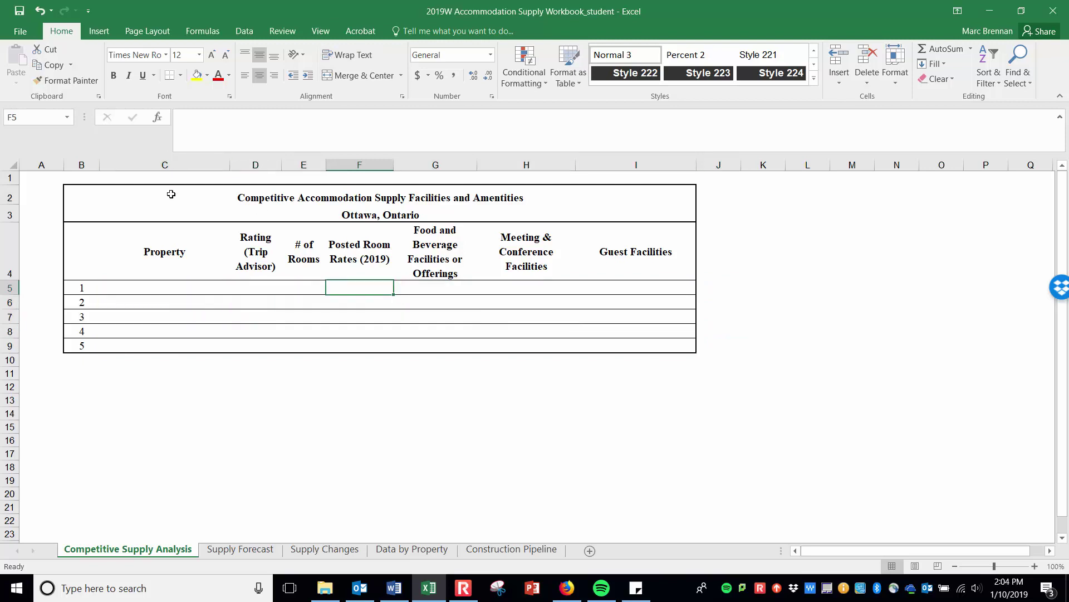
# - Copy the whole competitive supply table and paste it as a picture below the Google Maps, 2018 paragraph in the Word draft
pyautogui.moveTo(470, 191)
pyautogui.mouseDown()
pyautogui.moveTo(469, 384)
pyautogui.moveTo(470, 345)
pyautogui.mouseUp()
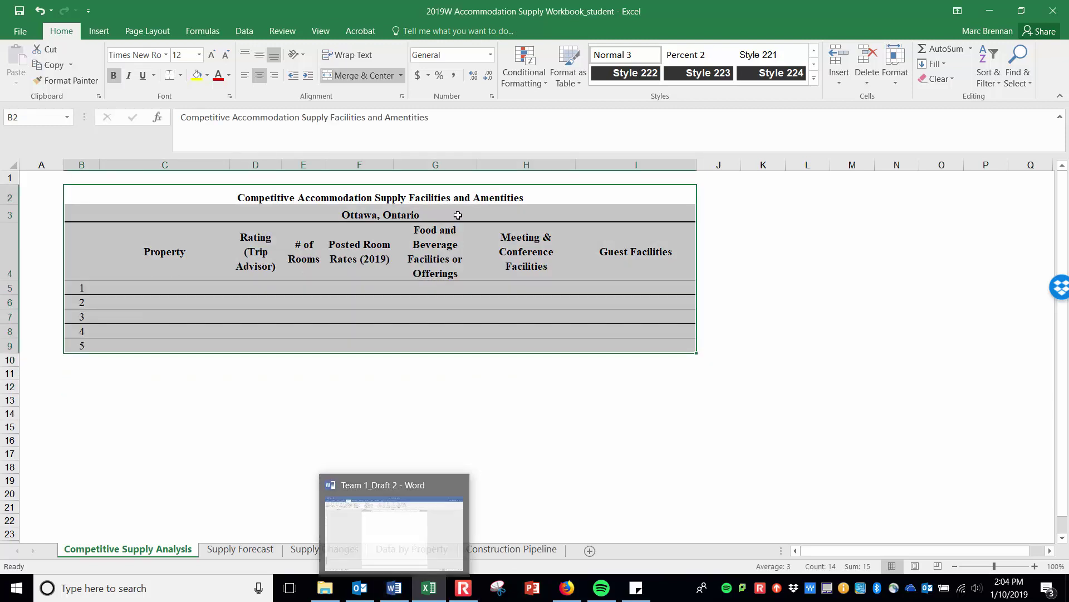
pyautogui.hotkey('ctrl', 'c')
pyautogui.hotkey('alt', 'Tab')
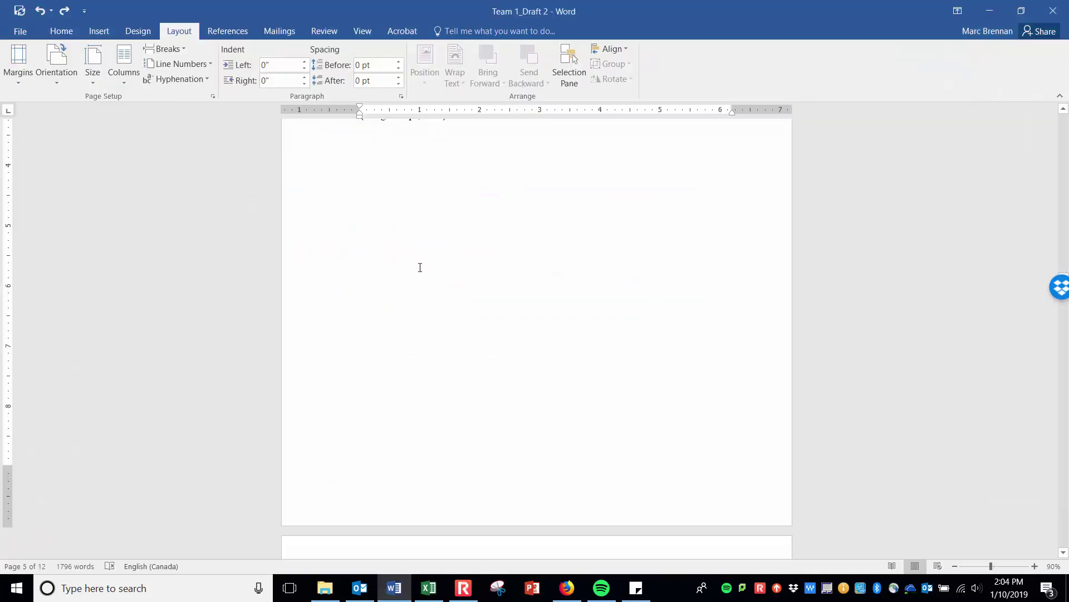
pyautogui.scroll(1, 382, 173)
pyautogui.scroll(-1, 380, 179)
pyautogui.rightClick(372, 162)
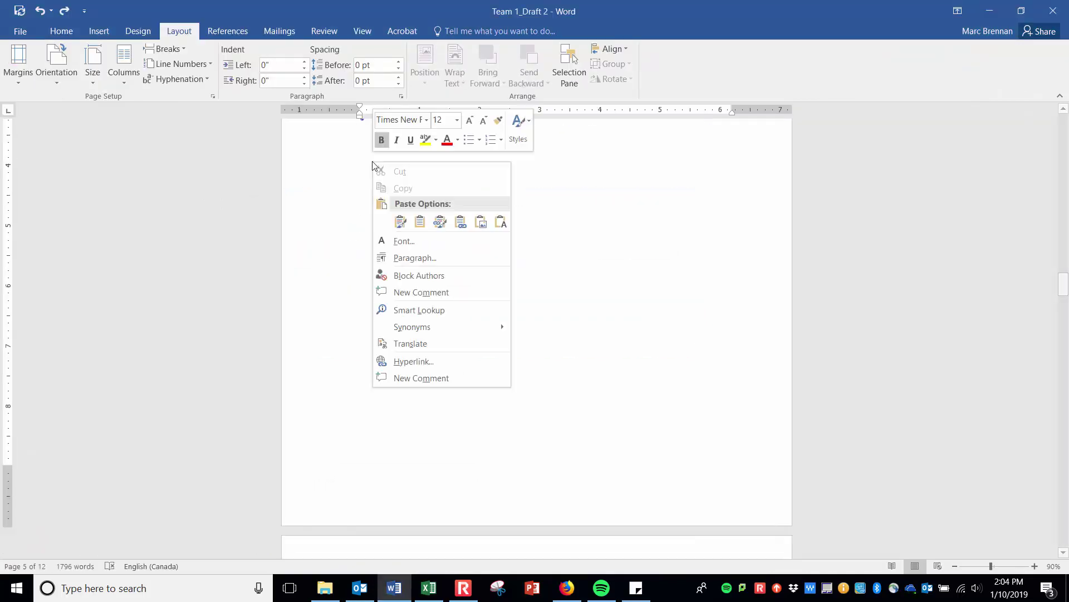
pyautogui.click(481, 222)
pyautogui.click(545, 229)
pyautogui.moveTo(731, 253)
pyautogui.mouseDown()
pyautogui.moveTo(755, 286)
pyautogui.moveTo(738, 286)
pyautogui.moveTo(729, 254)
pyautogui.mouseUp()
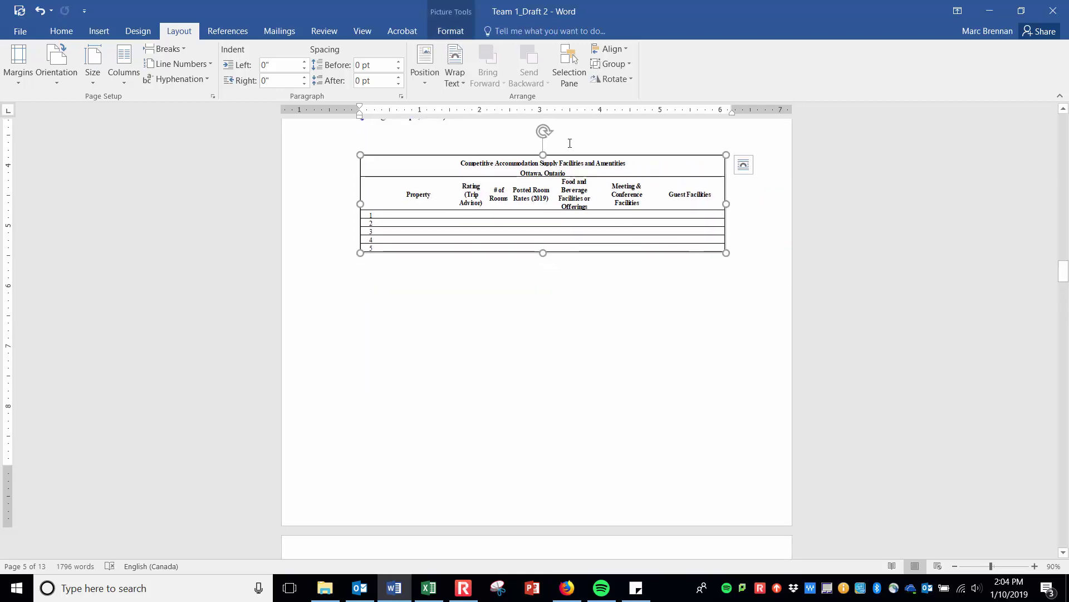
# - Rotate the pasted table picture 90 degrees counterclockwise, and delete it from the document
pyautogui.moveTo(544, 129); pyautogui.dragTo(309, 208)
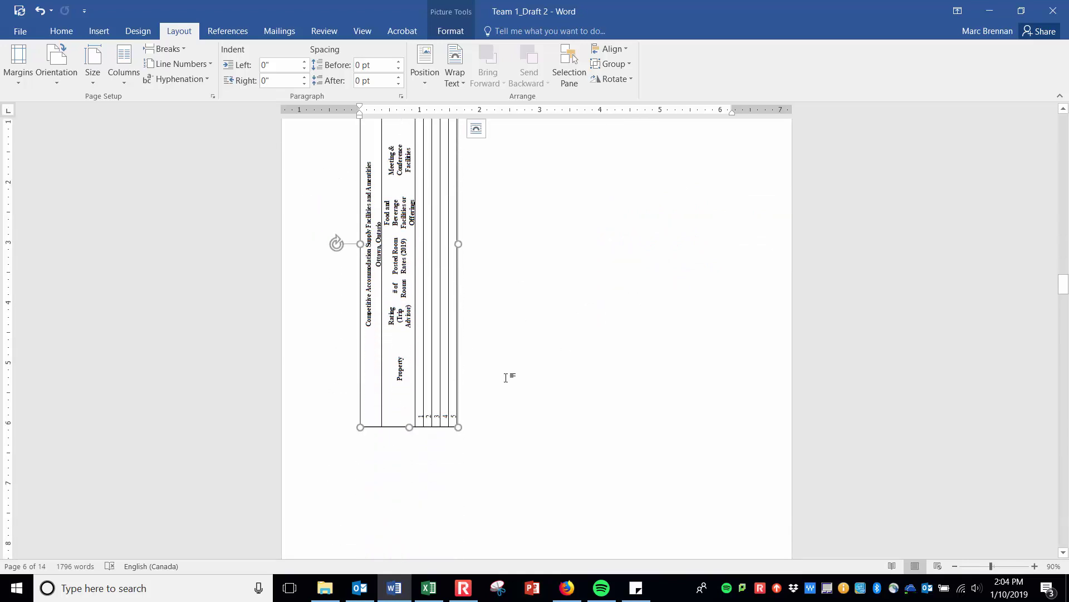
pyautogui.scroll(-10, 585, 306)
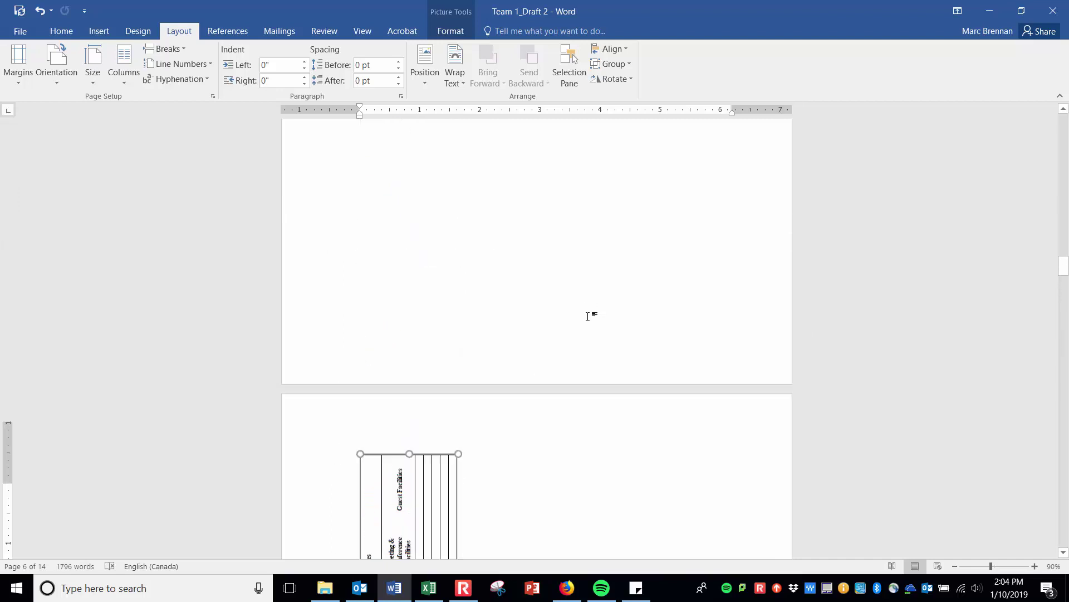
pyautogui.scroll(10, 578, 322)
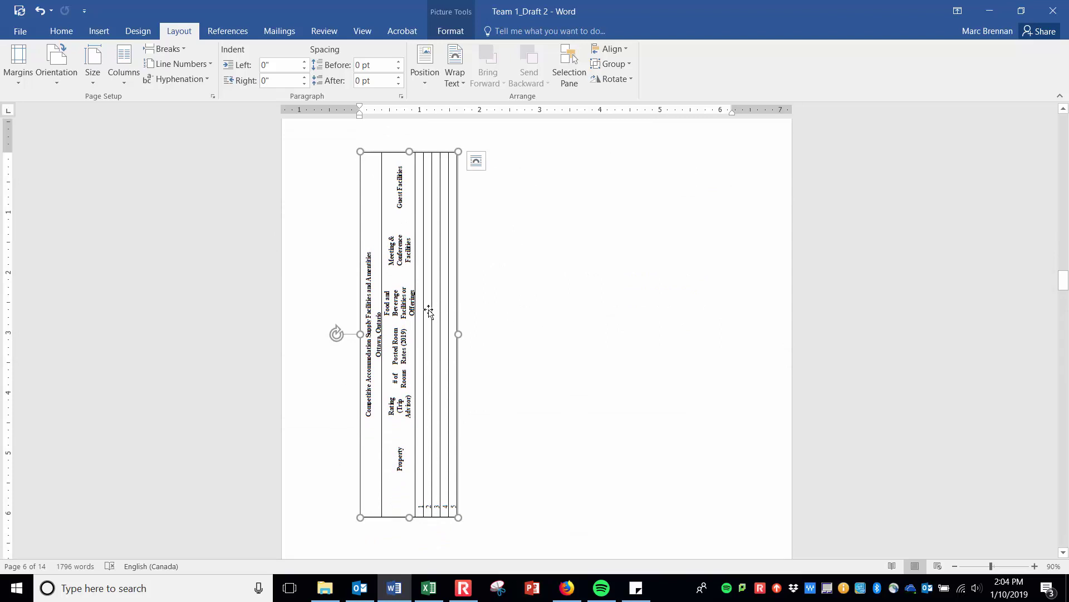
pyautogui.press('Delete')
pyautogui.press('BackSpace')
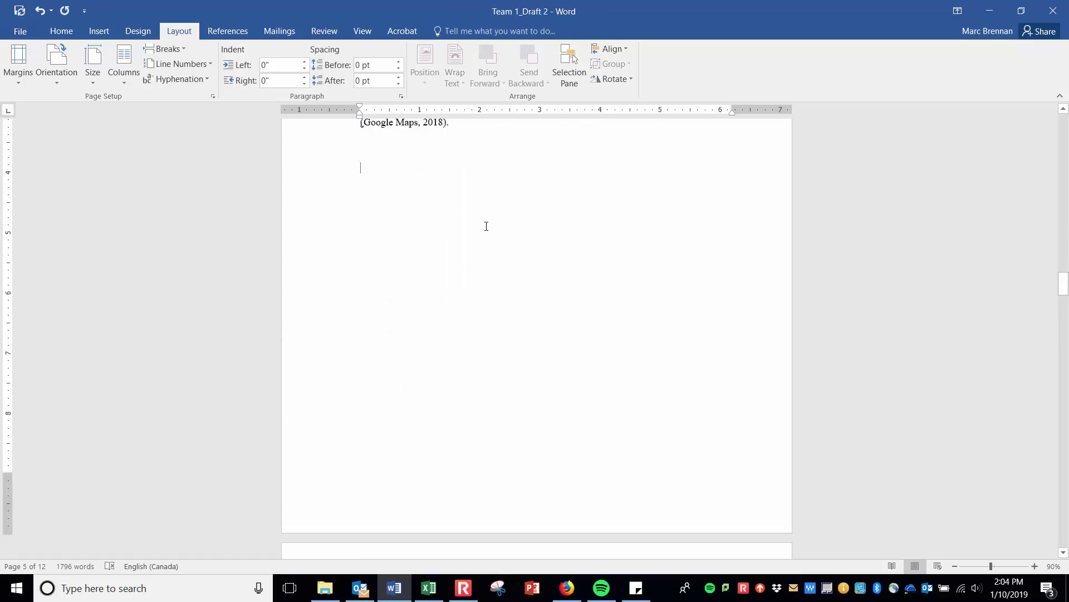
pyautogui.scroll(3, 484, 267)
pyautogui.scroll(5, 501, 333)
pyautogui.scroll(-7, 501, 323)
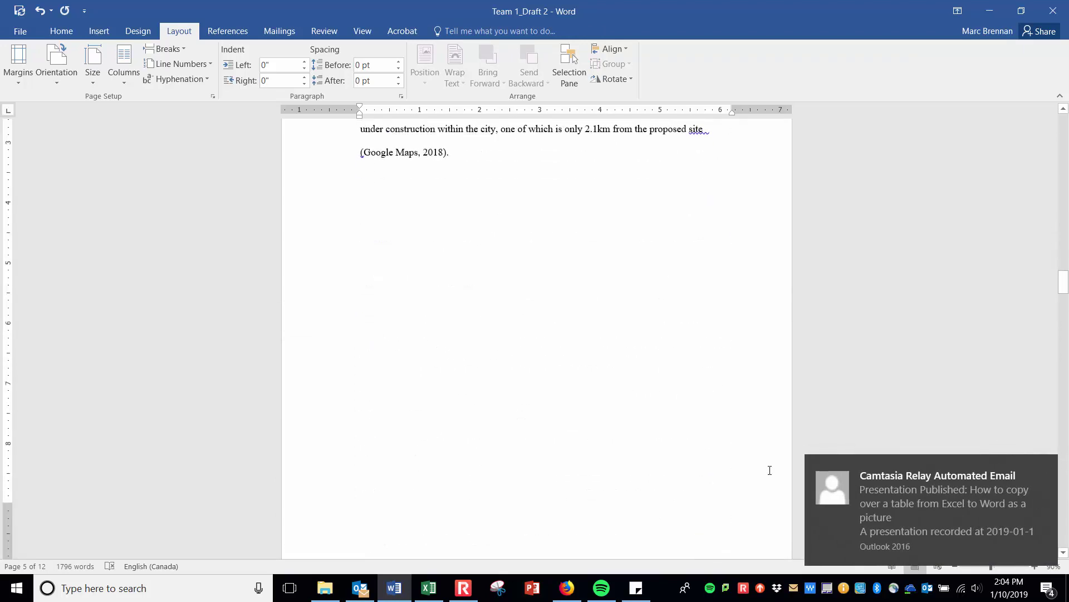
pyautogui.click(1045, 467)
pyautogui.scroll(-1, 391, 192)
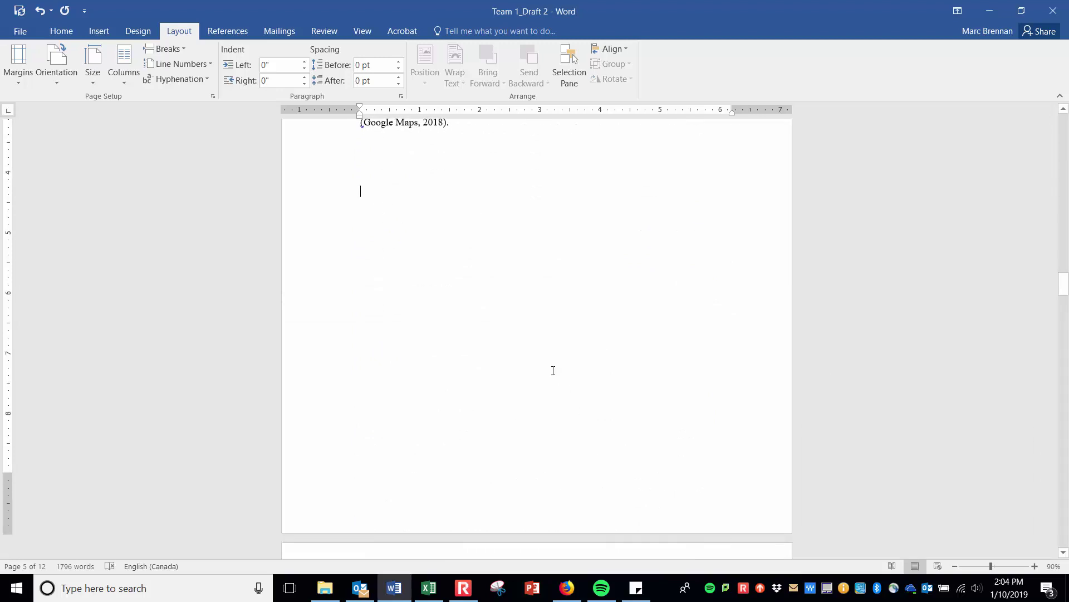
pyautogui.scroll(-4, 552, 374)
pyautogui.scroll(2, 379, 383)
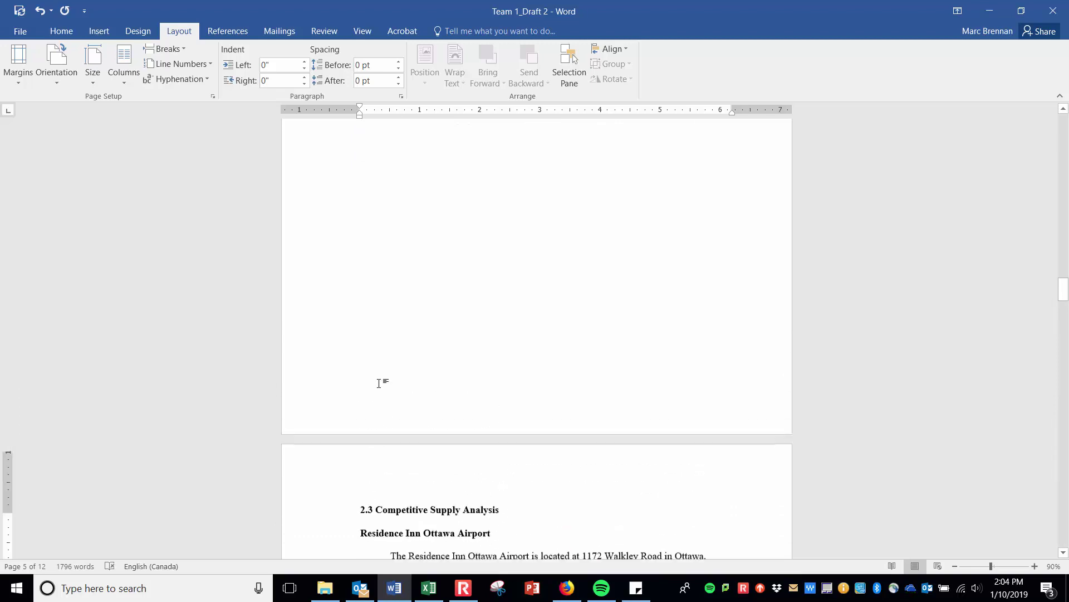
# - Set the page orientation to Landscape from the 2.3 Competitive Supply Analysis heading and check which pages it affects
pyautogui.click(358, 517)
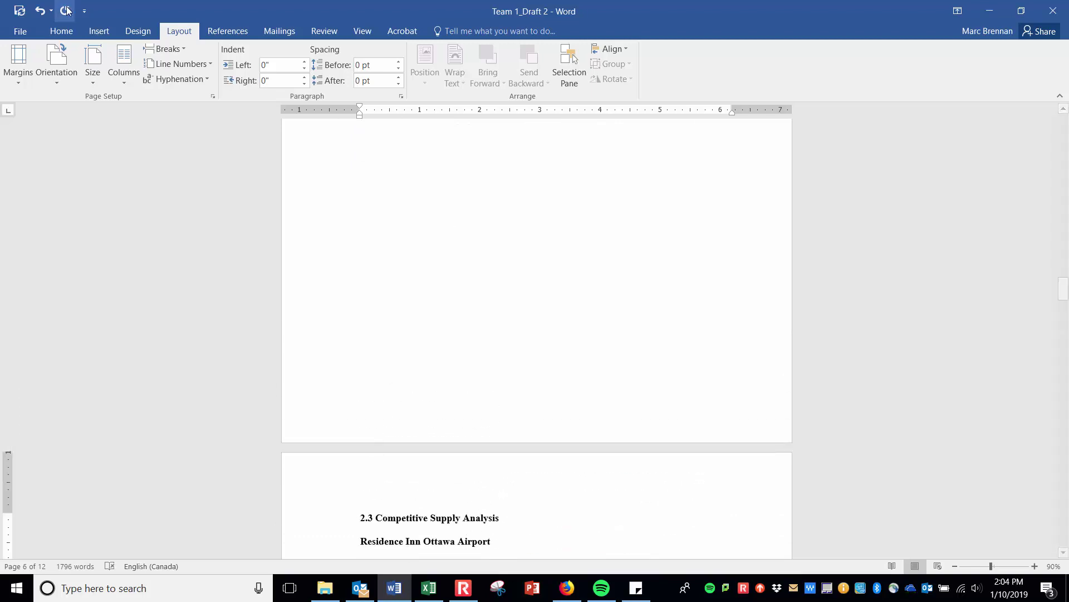
pyautogui.click(55, 75)
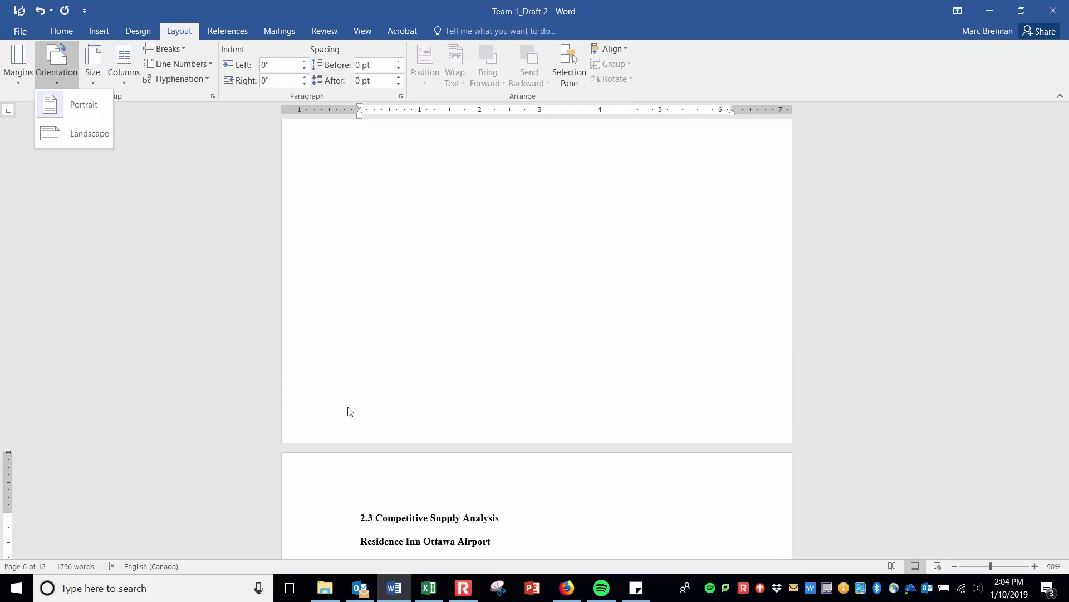
pyautogui.click(360, 516)
pyautogui.scroll(1, 391, 506)
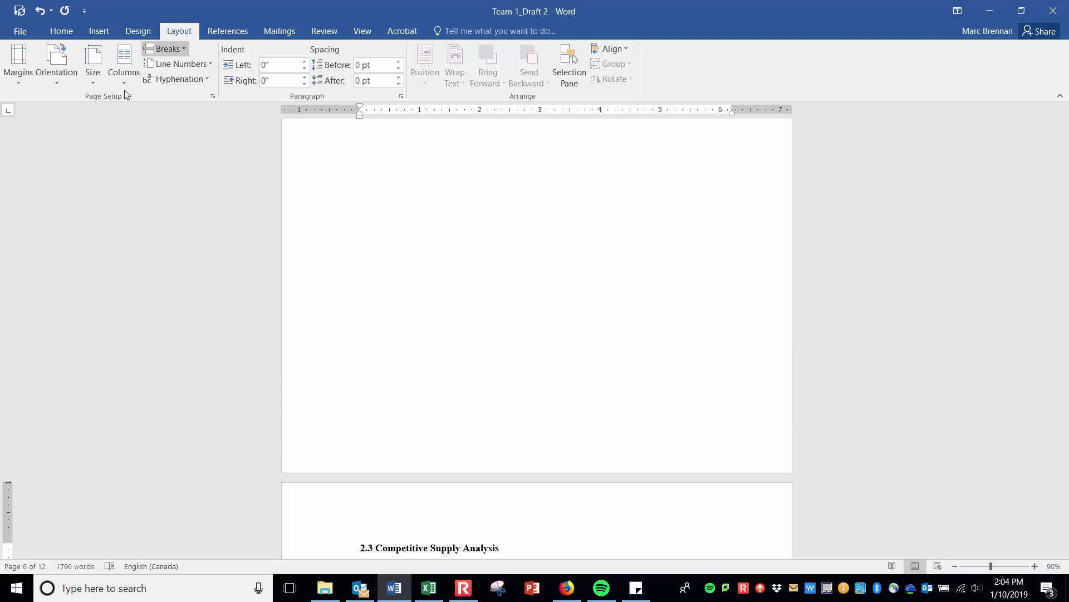
pyautogui.click(54, 78)
pyautogui.click(88, 136)
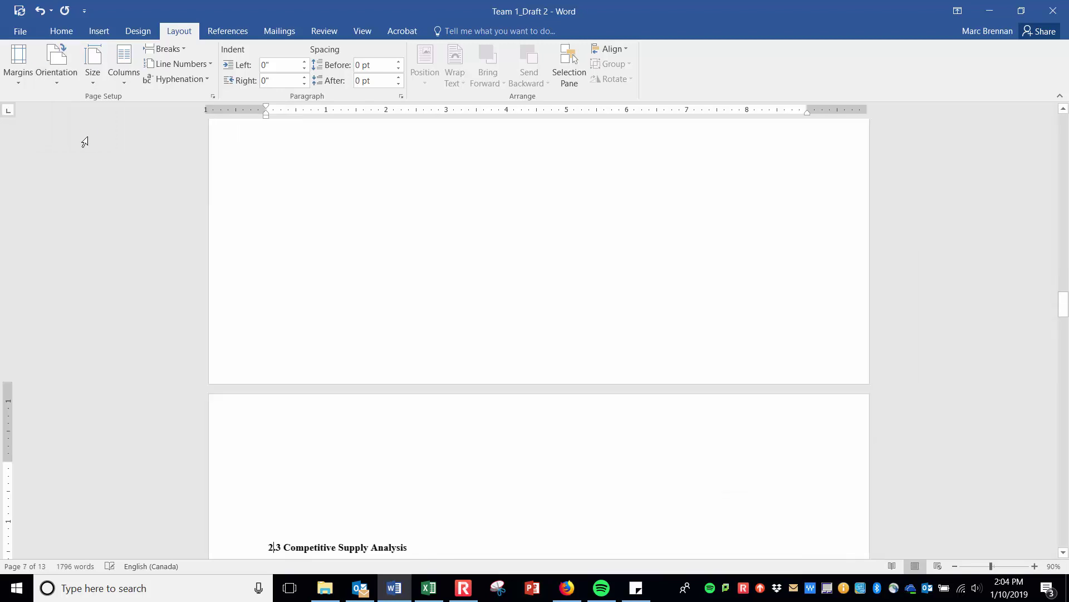
pyautogui.scroll(10, 496, 240)
pyautogui.scroll(-8, 498, 237)
pyautogui.scroll(-15, 498, 238)
pyautogui.scroll(8, 501, 223)
pyautogui.scroll(10, 503, 219)
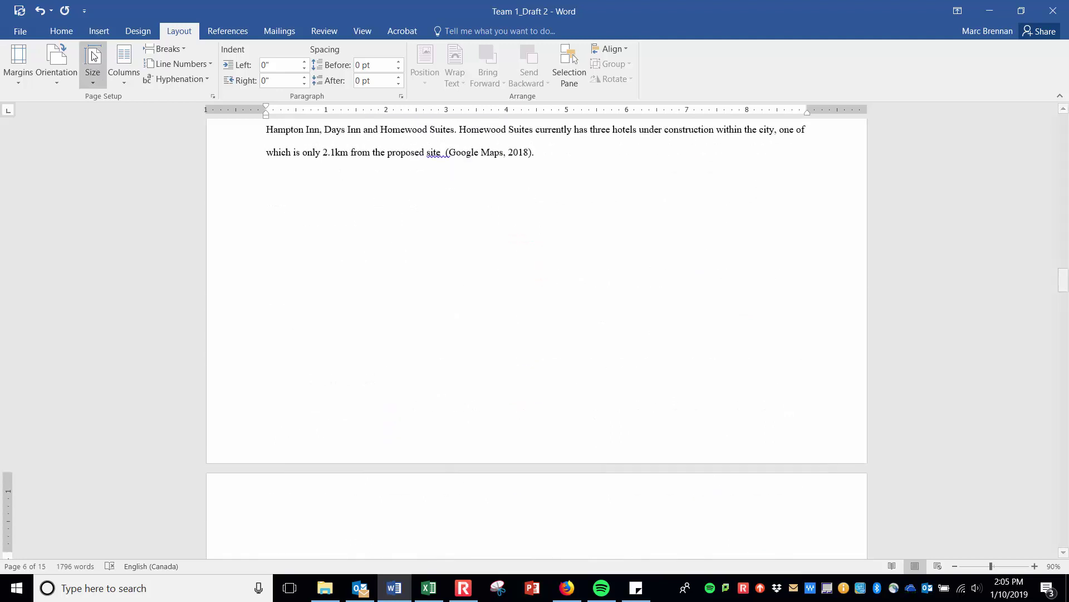
# - Undo the last page orientation change
pyautogui.click(40, 10)
pyautogui.scroll(5, 539, 360)
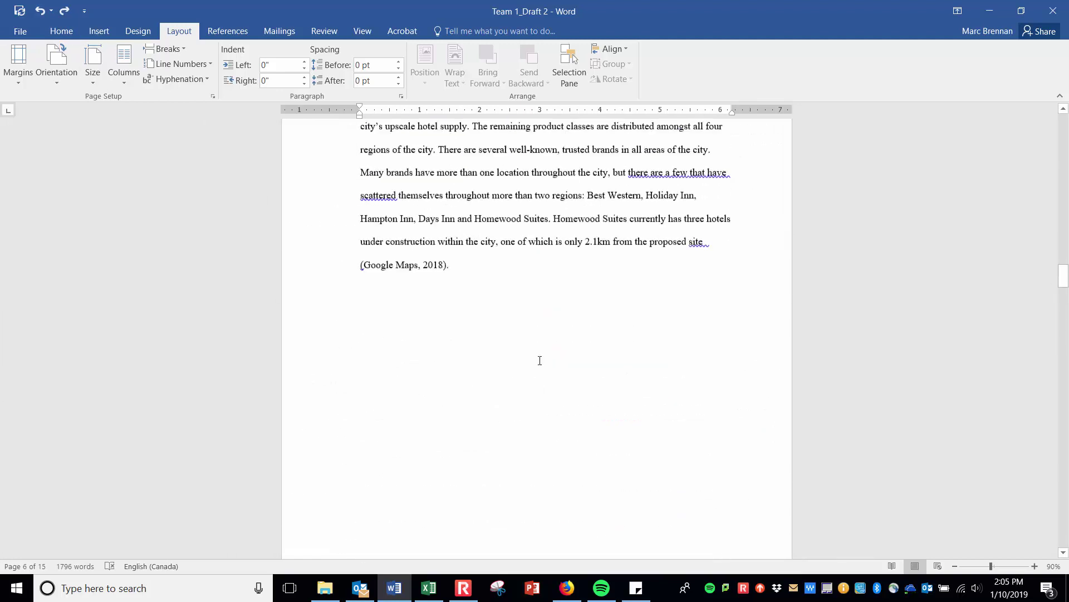
pyautogui.scroll(2, 502, 359)
pyautogui.scroll(-5, 461, 342)
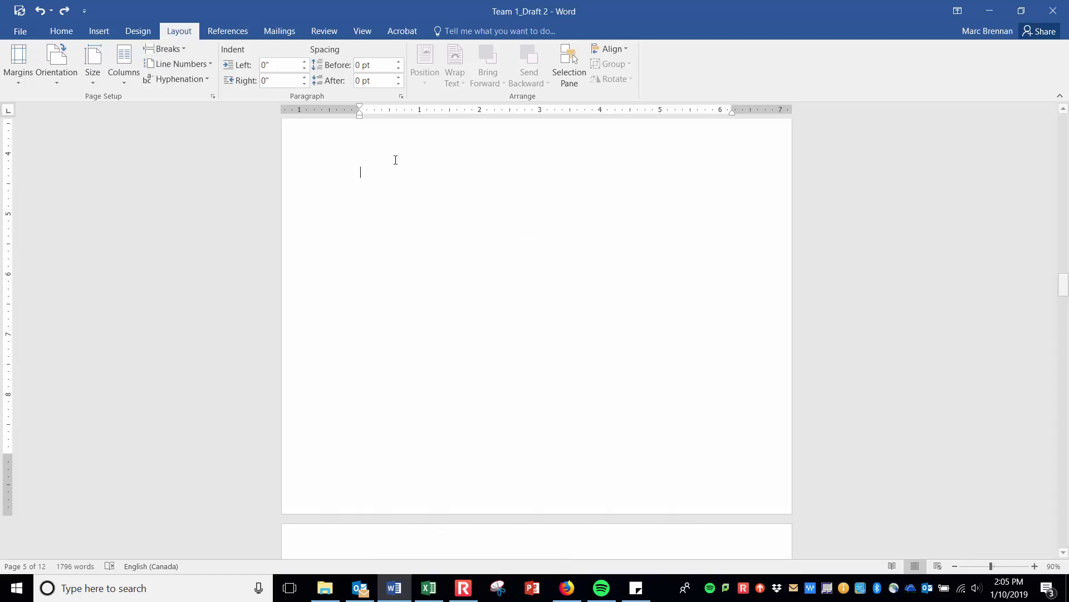
# - Insert a Next Page section break on the empty line below the paragraph ending in (Google Maps, 2018)
pyautogui.scroll(1, 413, 161)
pyautogui.click(413, 161)
pyautogui.scroll(7, 490, 158)
pyautogui.scroll(-5, 490, 172)
pyautogui.scroll(-5, 483, 186)
pyautogui.scroll(2, 480, 186)
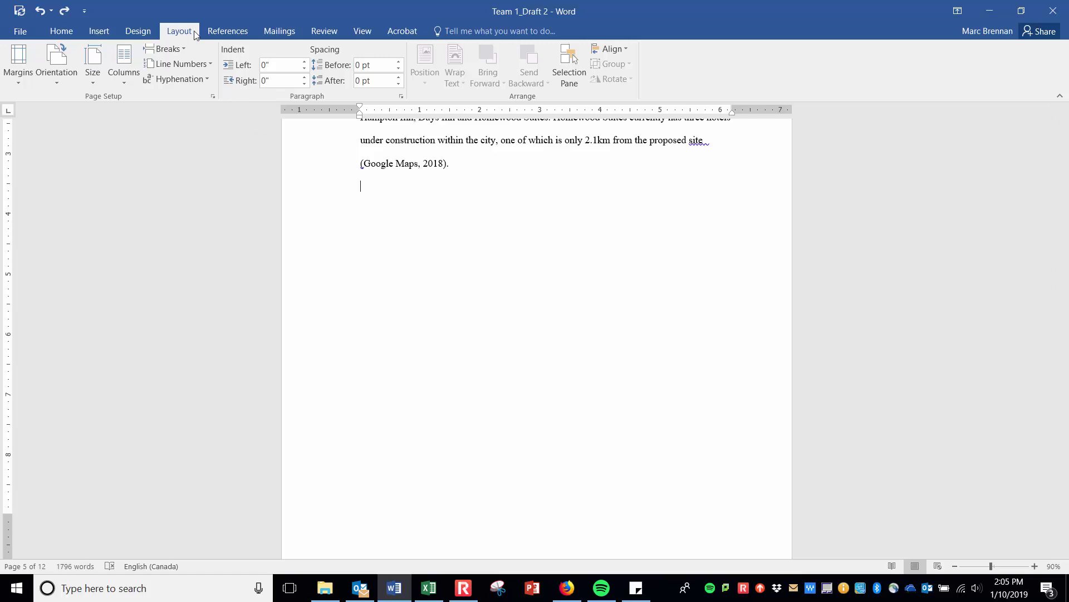
pyautogui.click(180, 46)
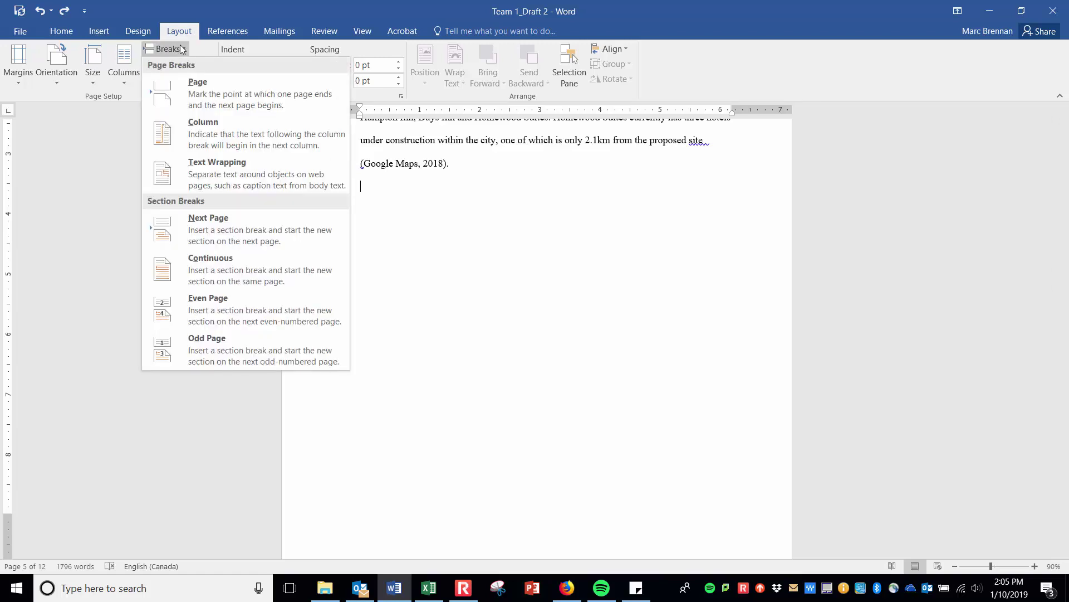
pyautogui.click(293, 230)
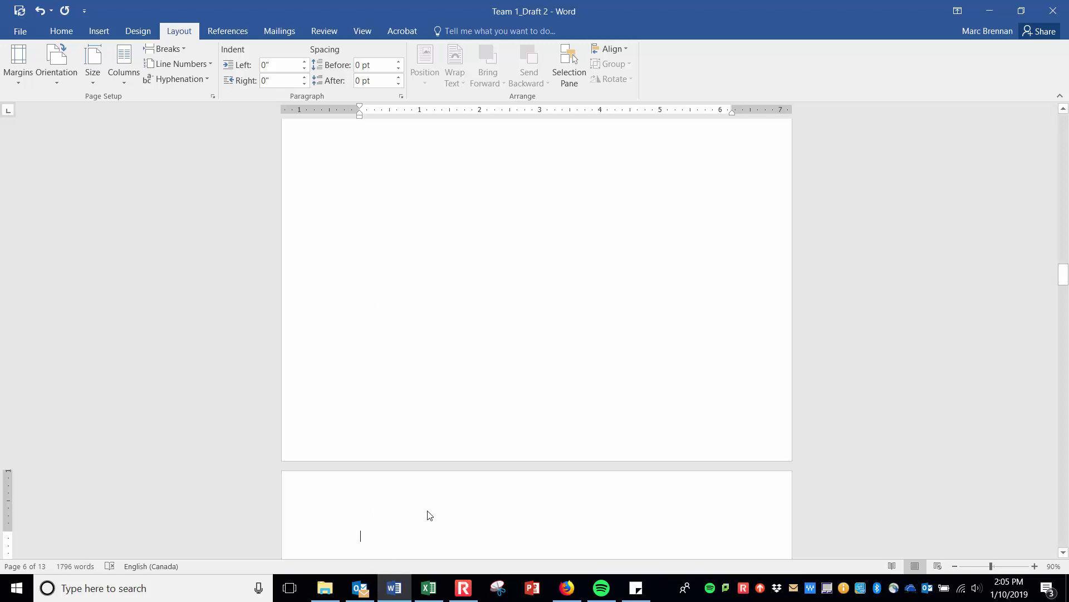
# - Set the section after the new break to Landscape and check the transition from the preceding portrait page
pyautogui.click(56, 85)
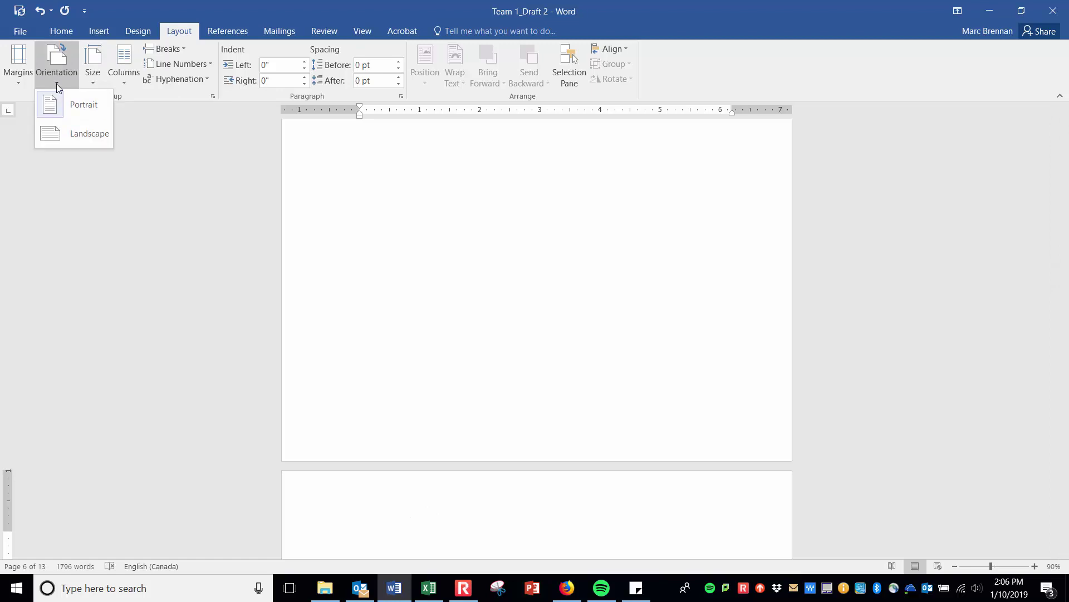
pyautogui.click(63, 139)
pyautogui.scroll(-12, 401, 369)
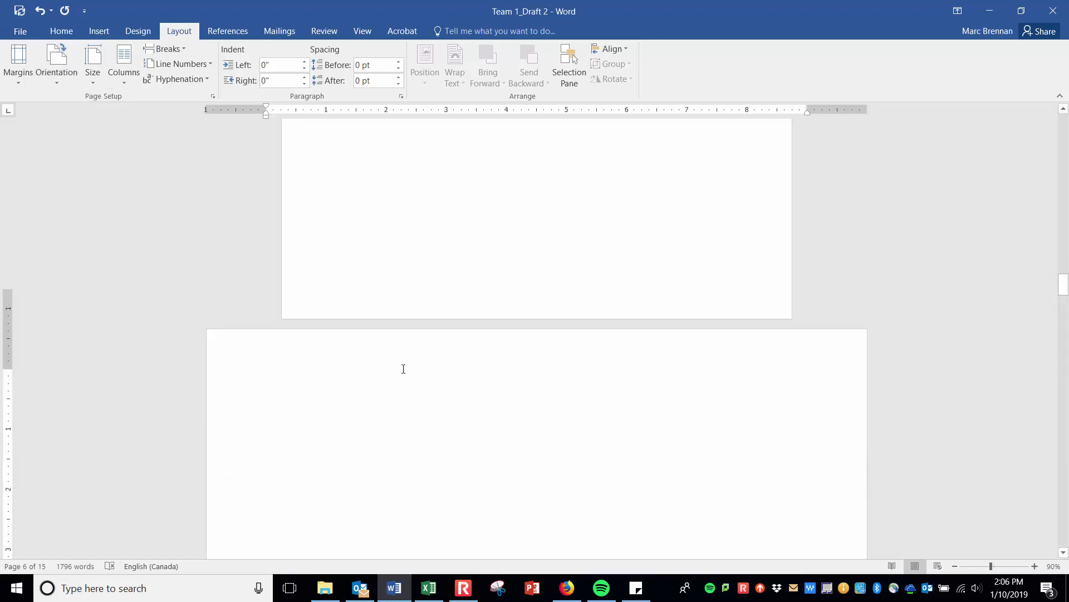
pyautogui.scroll(10, 400, 371)
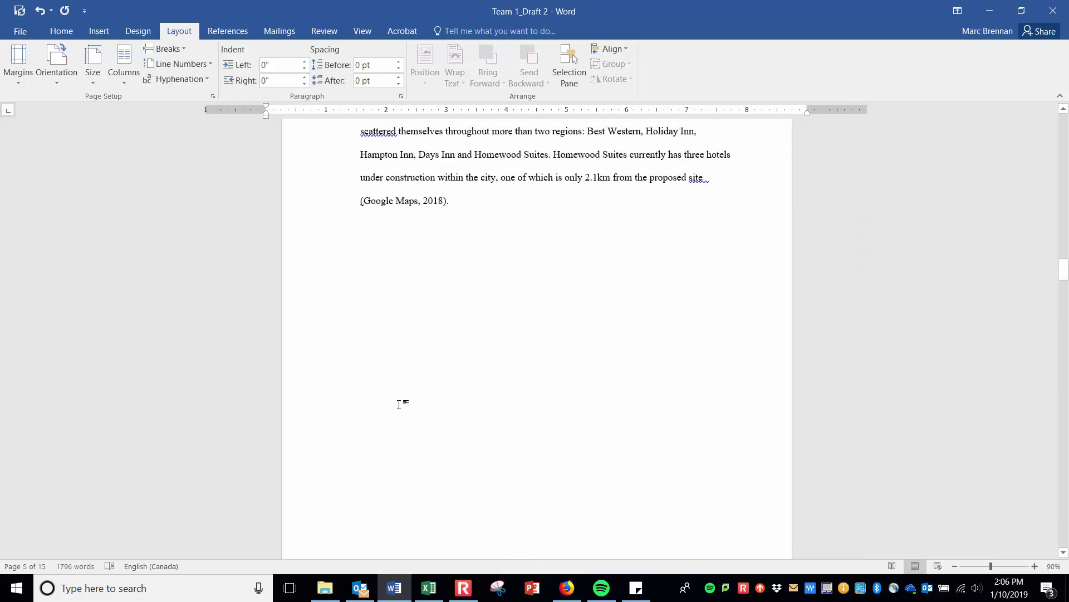
pyautogui.scroll(-5, 456, 390)
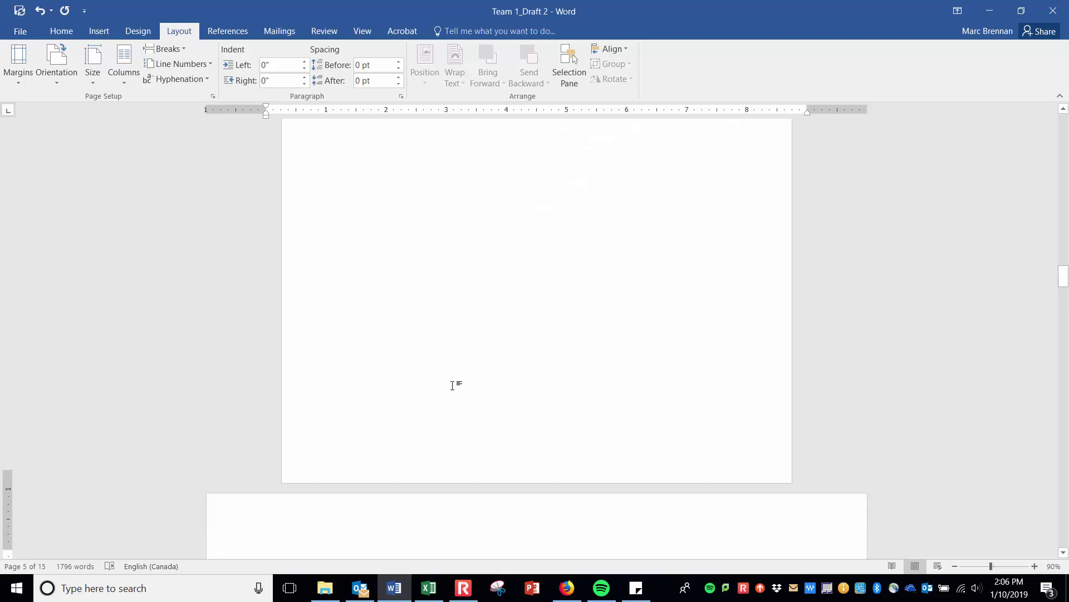
# - Insert a Next Page section break at the start of the blank landscape page and set the section following it to Portrait
pyautogui.click(288, 380)
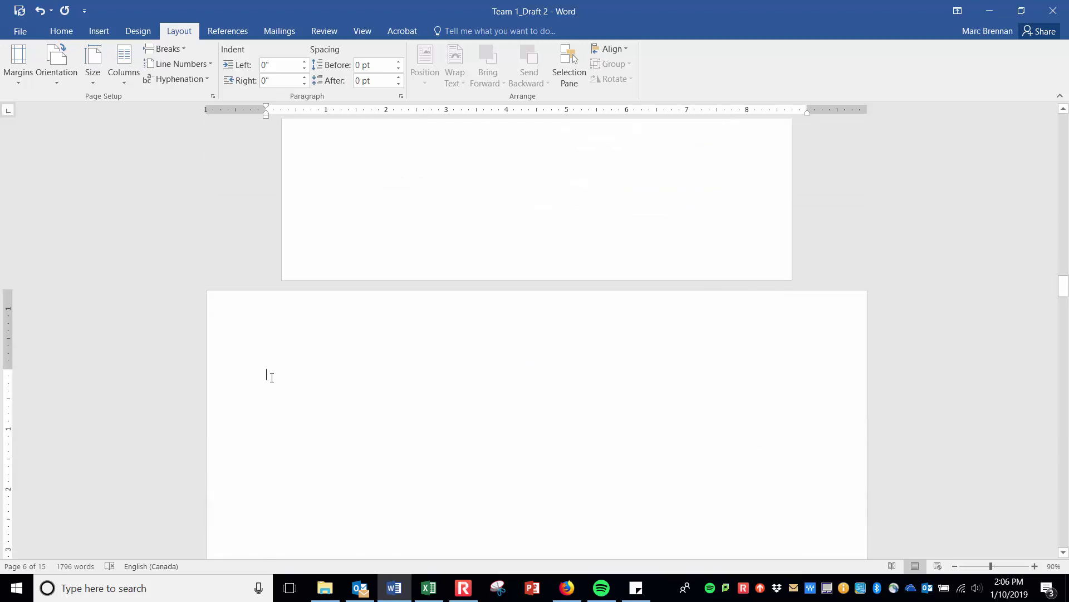
pyautogui.scroll(-3, 272, 377)
pyautogui.scroll(-1, 278, 242)
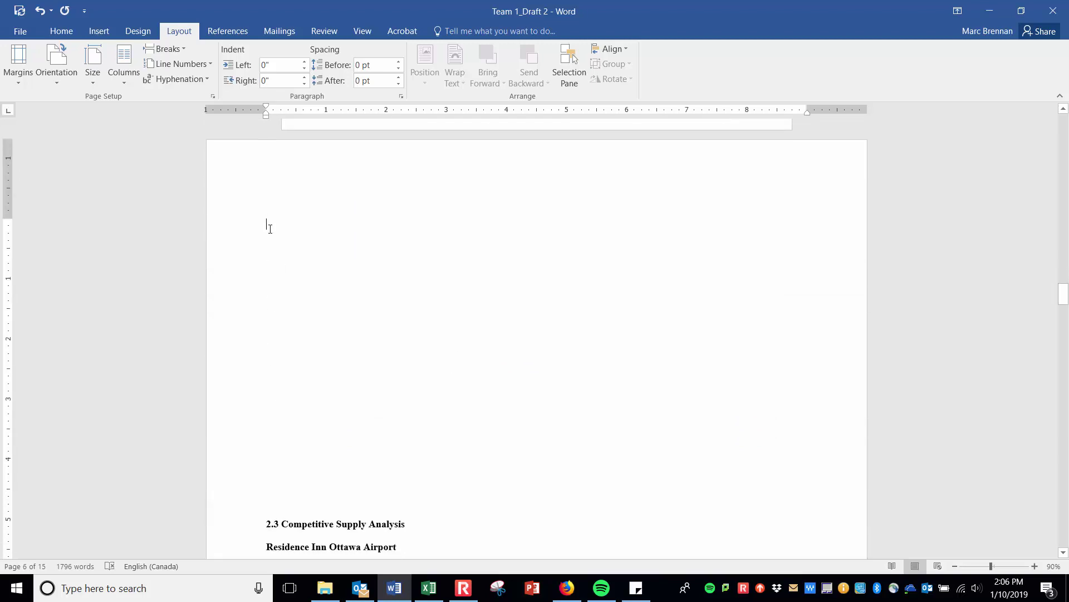
pyautogui.scroll(2, 260, 227)
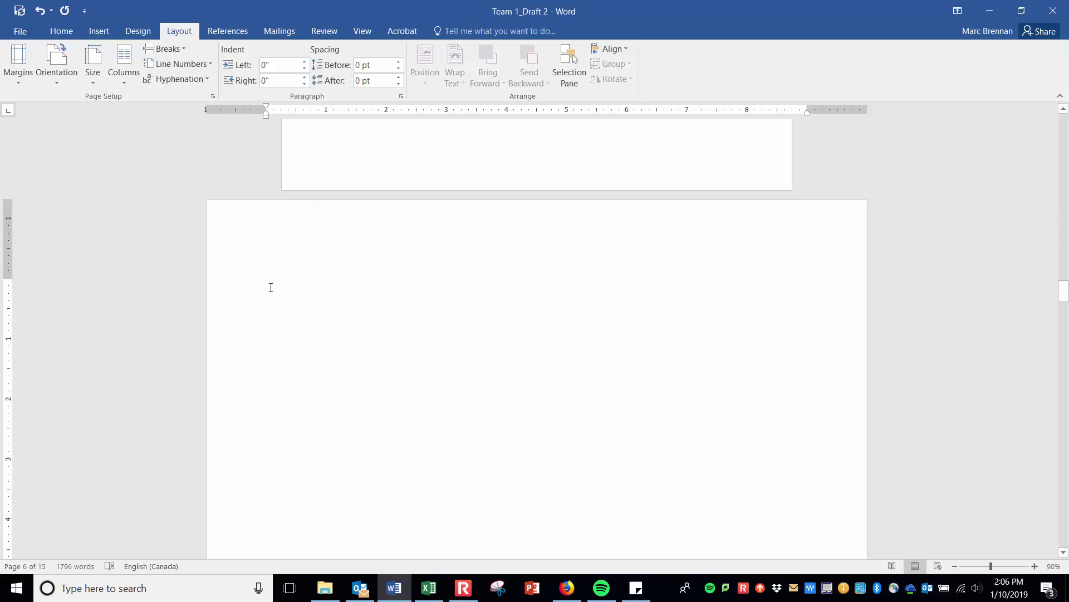
pyautogui.click(179, 51)
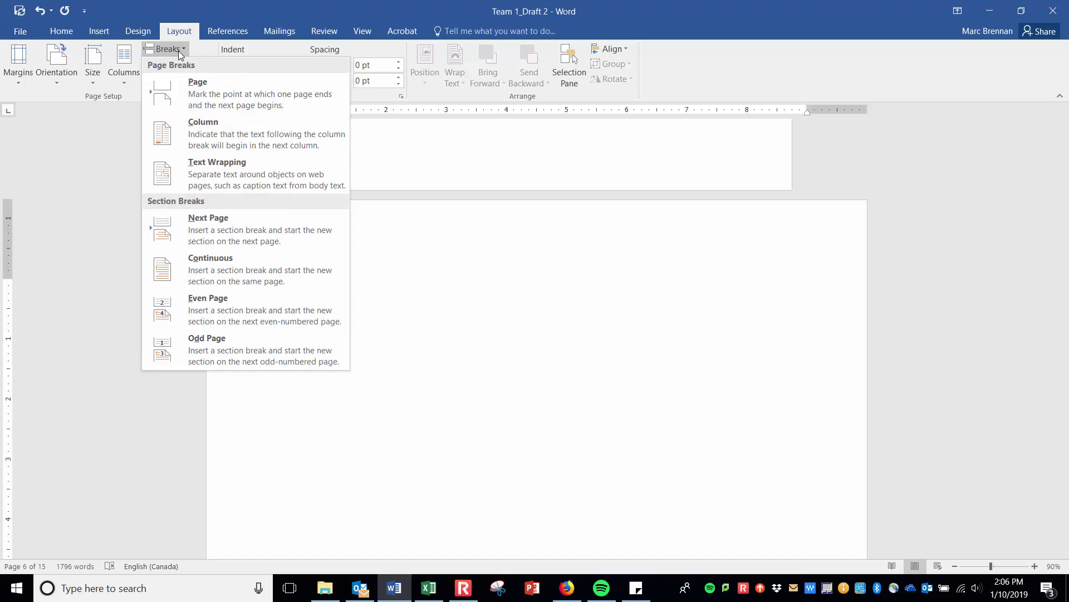
pyautogui.click(216, 232)
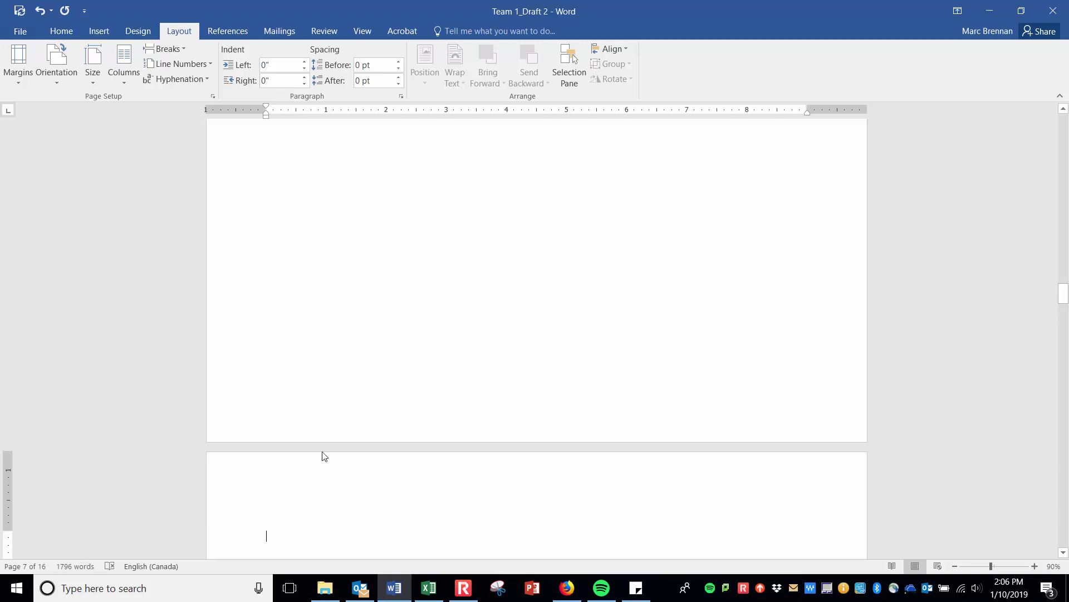
pyautogui.click(55, 80)
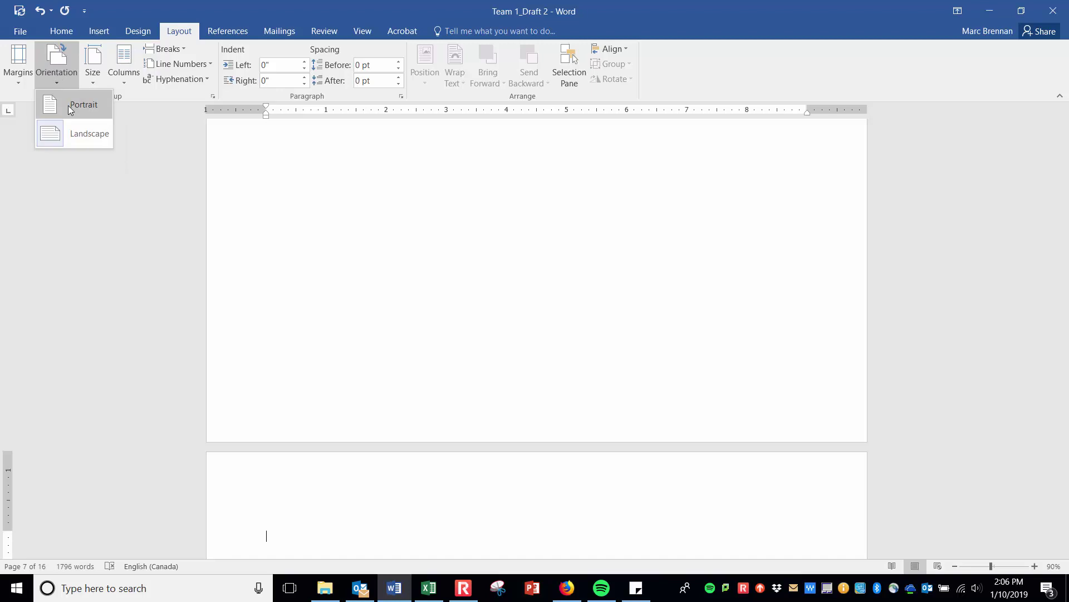
pyautogui.click(68, 106)
# - Check the orientation of the pages before and after the landscape page, from the hotel list table onward
pyautogui.scroll(6, 627, 368)
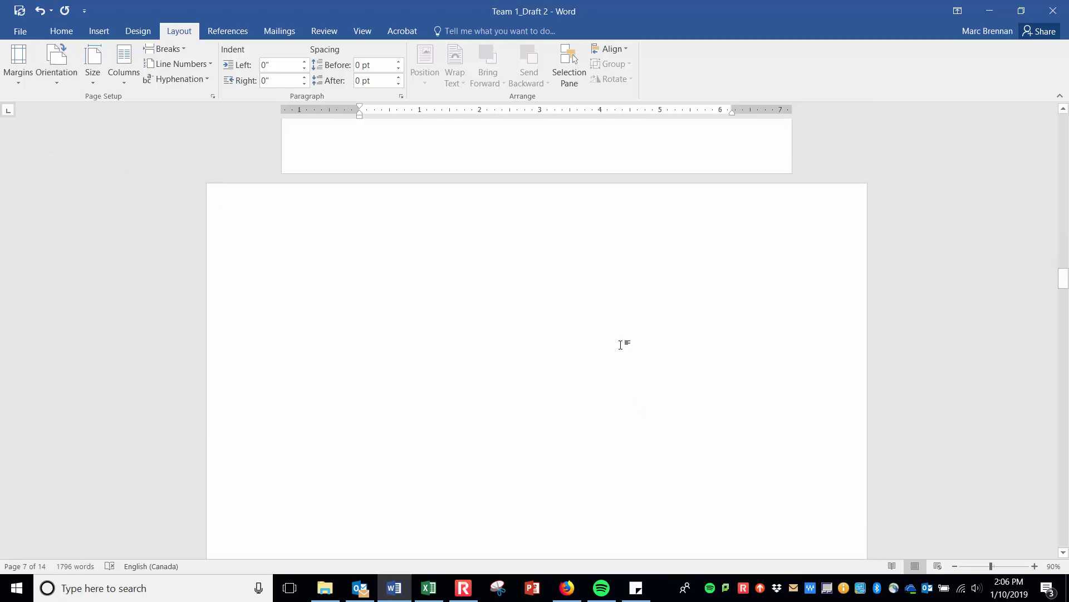
pyautogui.scroll(15, 614, 350)
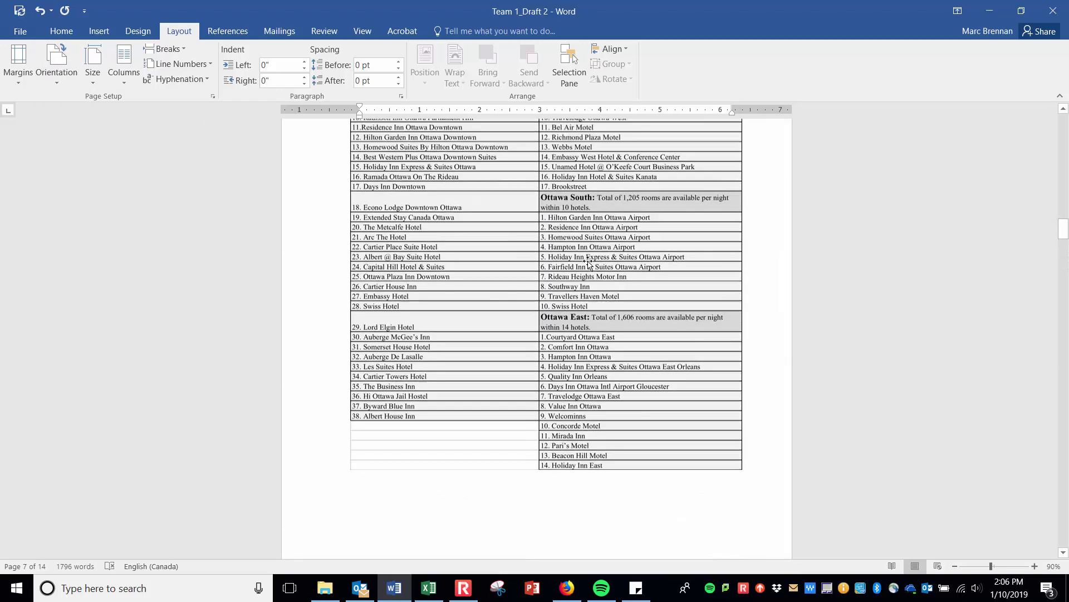
pyautogui.scroll(12, 563, 250)
pyautogui.scroll(-12, 577, 327)
pyautogui.scroll(-18, 597, 339)
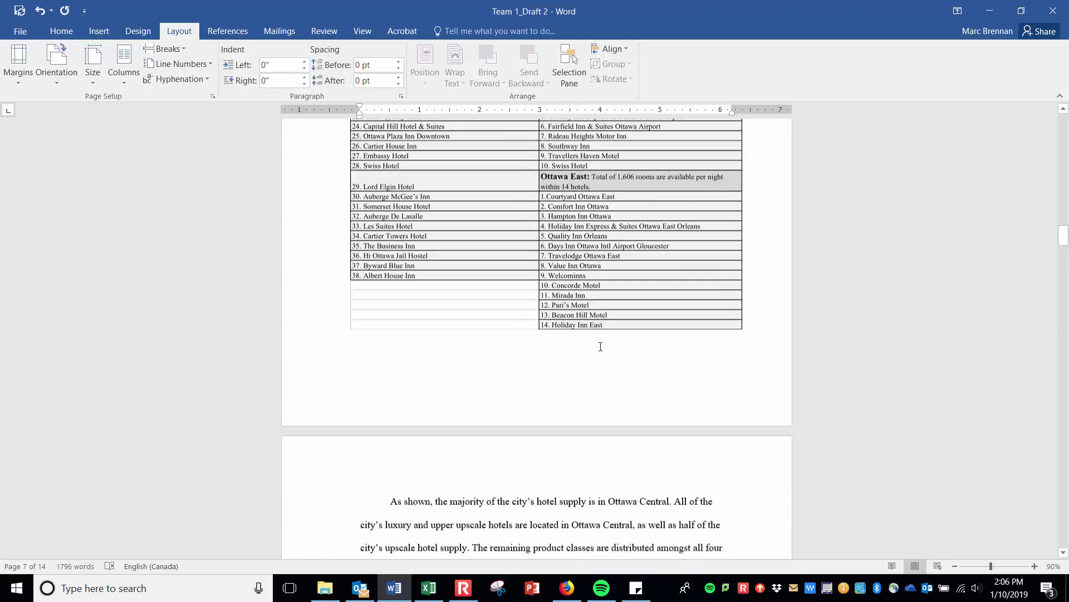
pyautogui.scroll(-6, 598, 312)
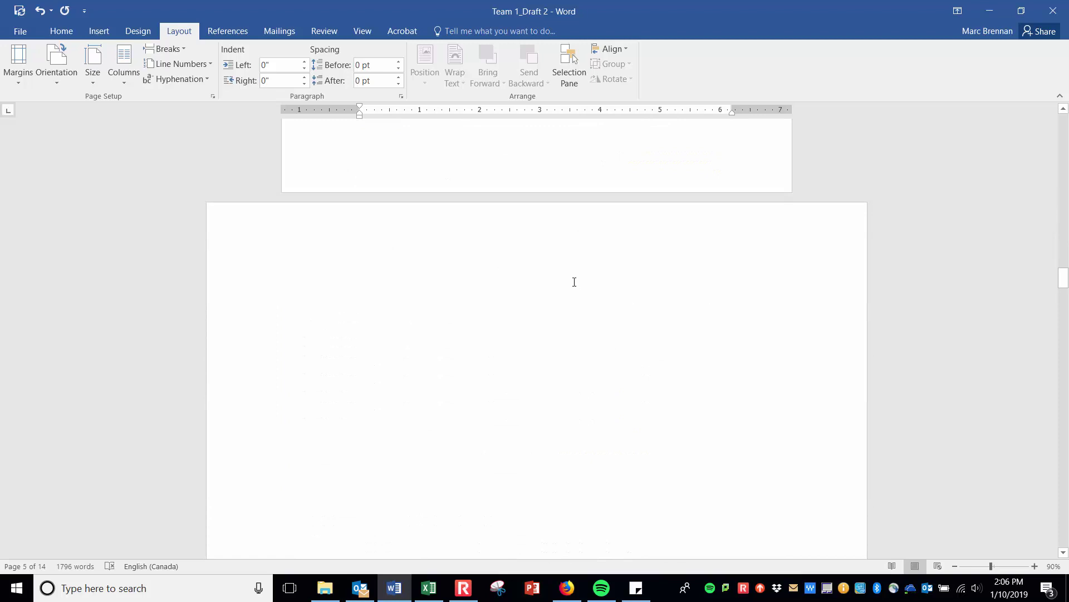
pyautogui.scroll(-3, 386, 283)
pyautogui.scroll(-20, 397, 208)
pyautogui.scroll(-20, 400, 346)
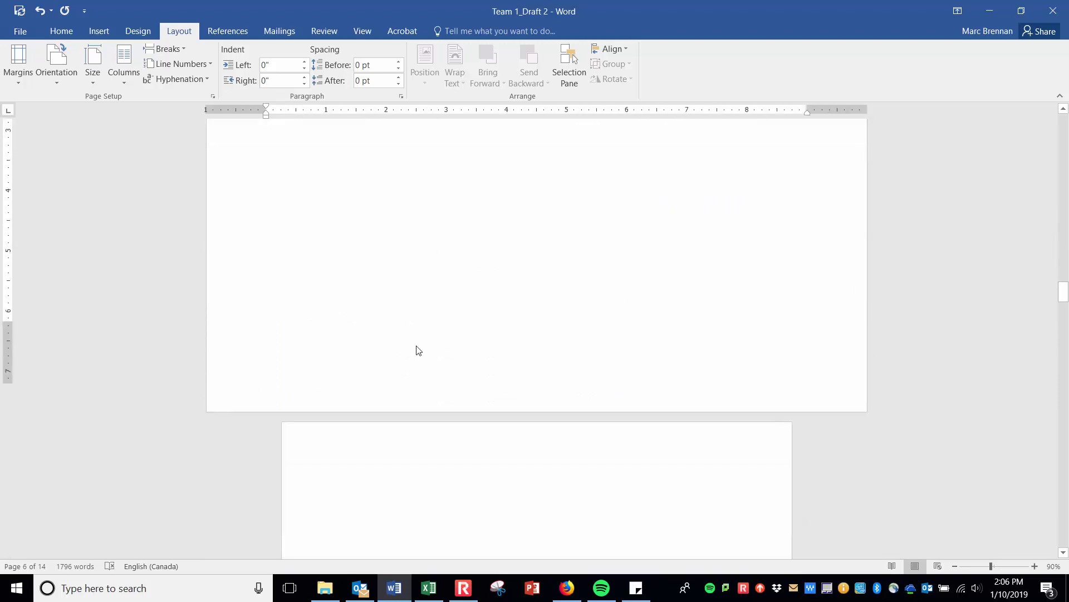
# - Delete the empty lines above the 2.3 Competitive Supply Analysis heading on the portrait page after the landscape page
pyautogui.moveTo(383, 483); pyautogui.dragTo(375, 183)
pyautogui.press('Delete')
pyautogui.press('Delete')
pyautogui.press('Delete')
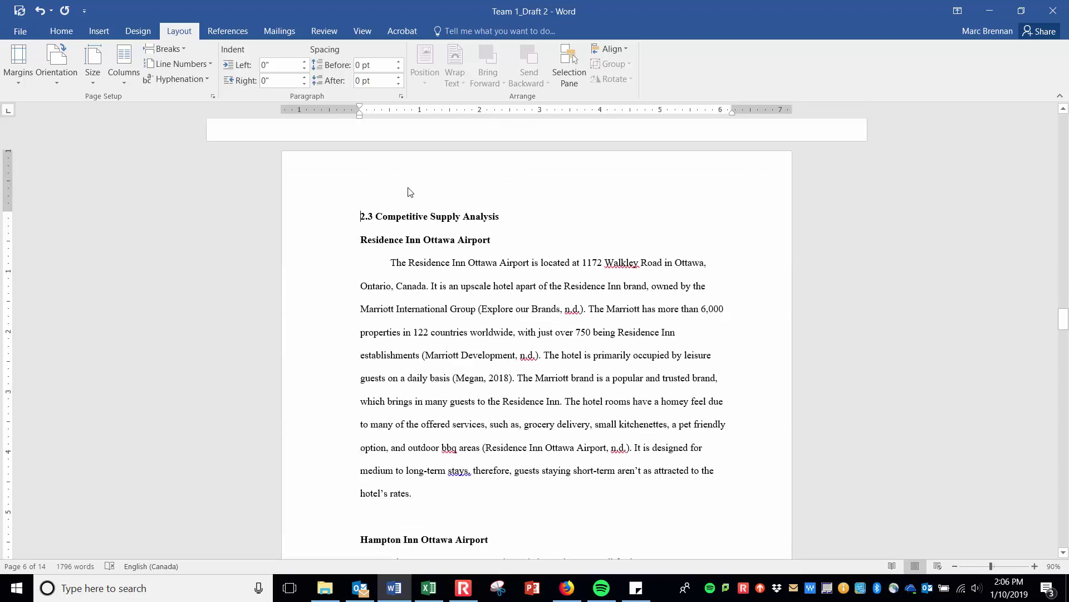
# - Review the blank landscape page between the portrait pages and place the insertion point on its first line
pyautogui.scroll(5, 503, 298)
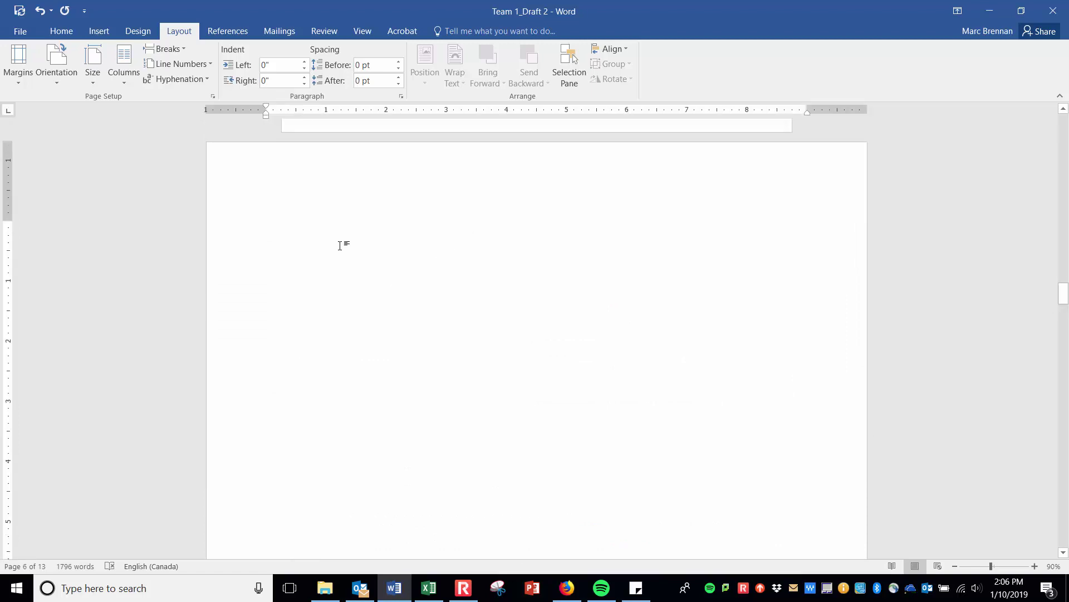
pyautogui.scroll(-1, 355, 272)
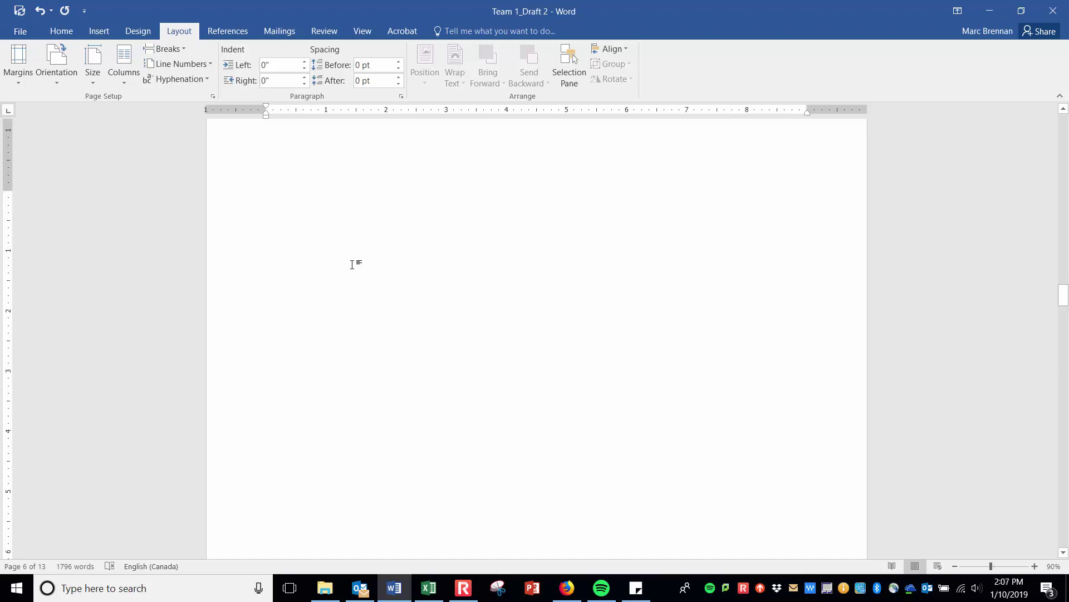
pyautogui.scroll(10, 352, 264)
pyautogui.scroll(-3, 430, 367)
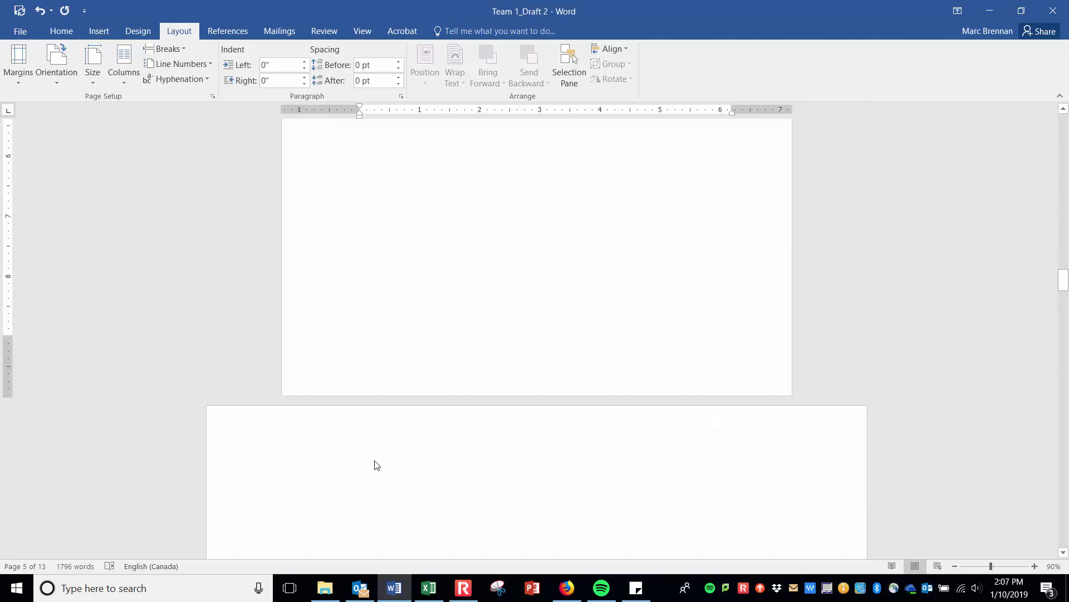
pyautogui.click(377, 468)
pyautogui.scroll(-7, 382, 430)
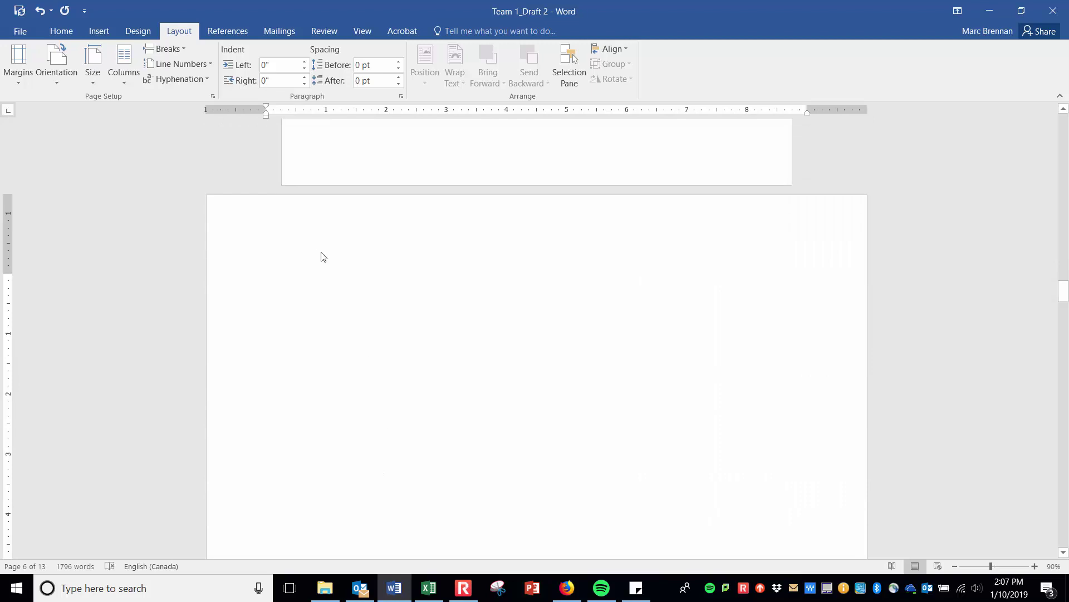
pyautogui.doubleClick(293, 270)
pyautogui.doubleClick(282, 313)
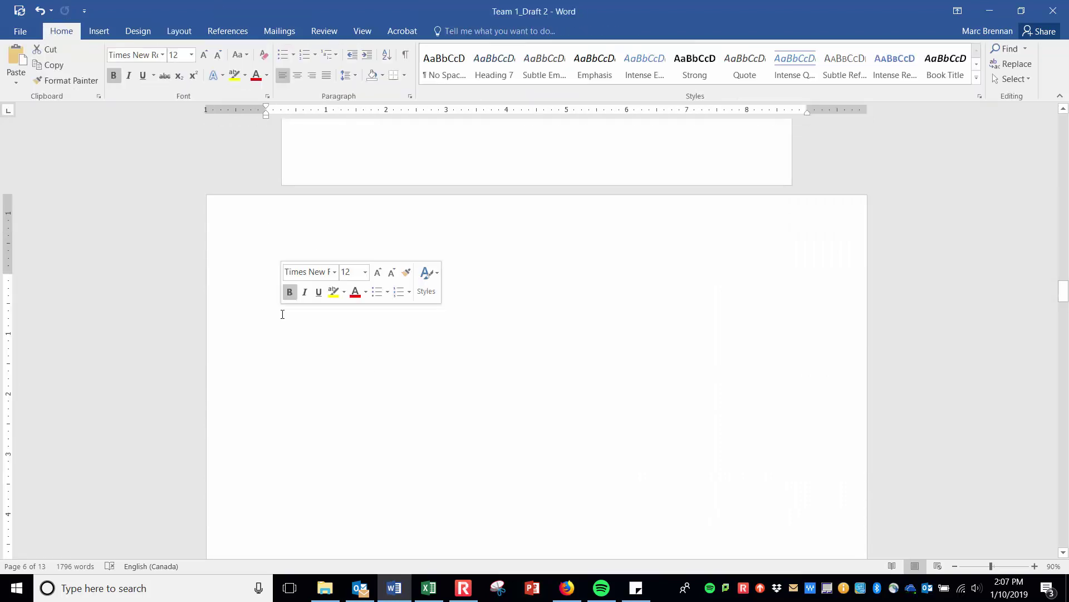
# - Copy the competitive supply table B2:I9 from the Excel workbook and paste it as a picture onto the landscape page in Word
pyautogui.click(428, 587)
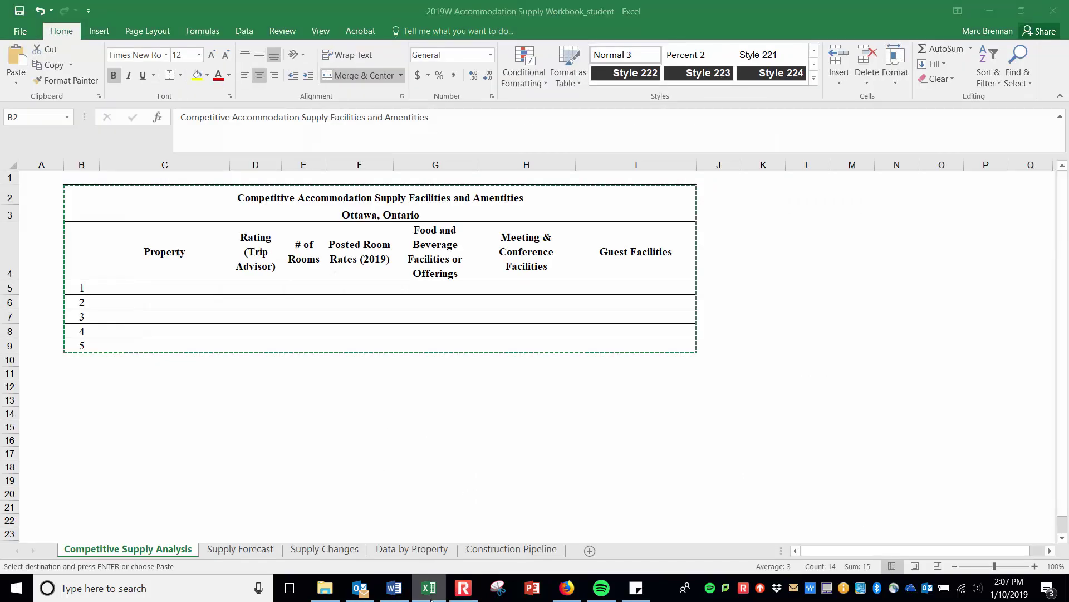
pyautogui.moveTo(98, 190)
pyautogui.mouseDown()
pyautogui.moveTo(480, 316)
pyautogui.moveTo(501, 342)
pyautogui.moveTo(501, 330)
pyautogui.mouseUp()
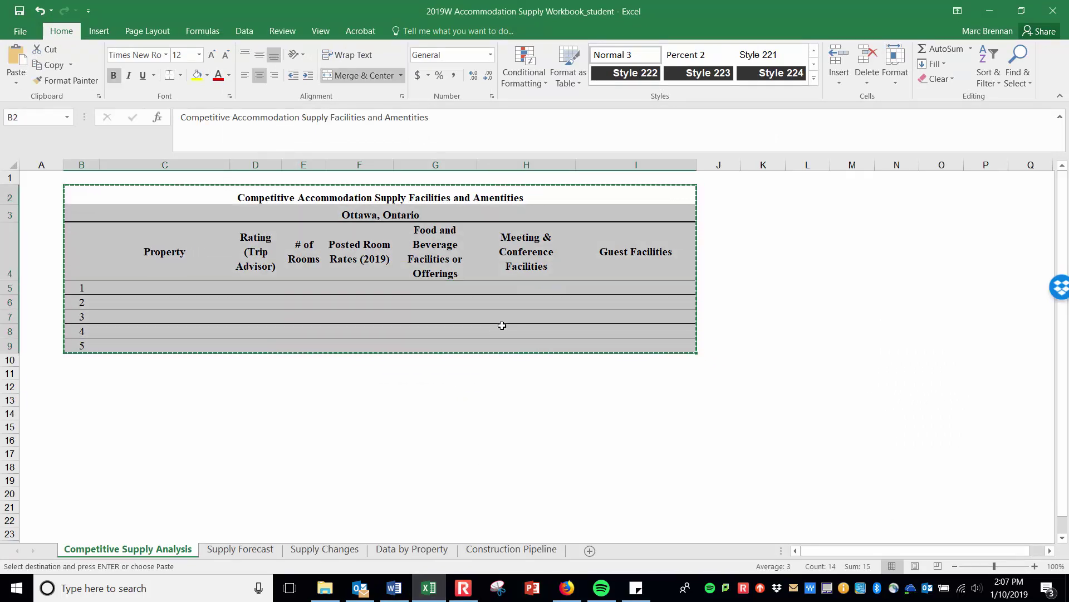
pyautogui.click(392, 591)
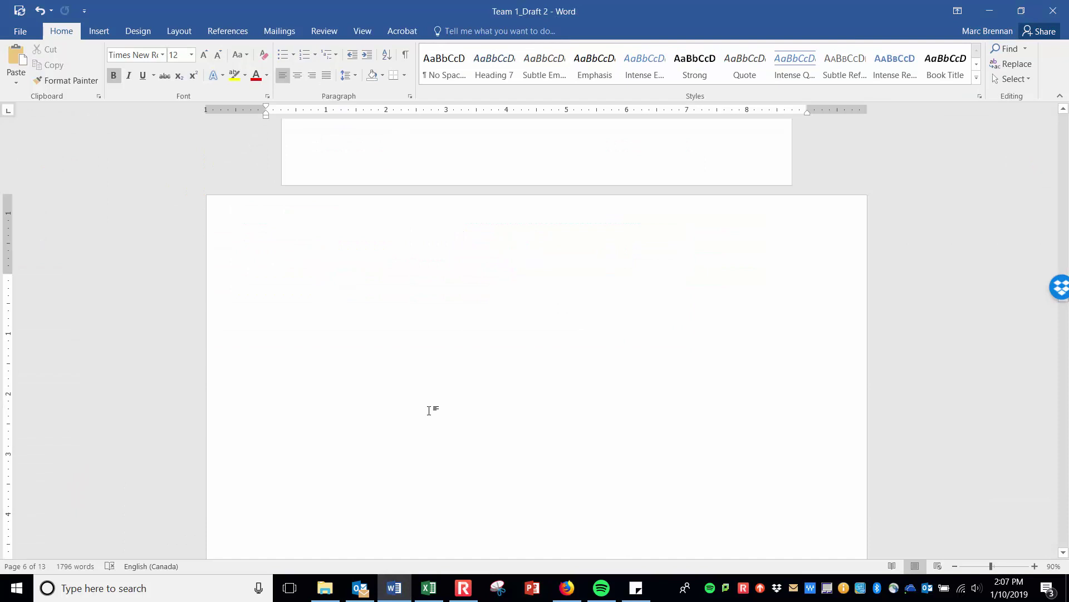
pyautogui.rightClick(304, 291)
pyautogui.click(413, 349)
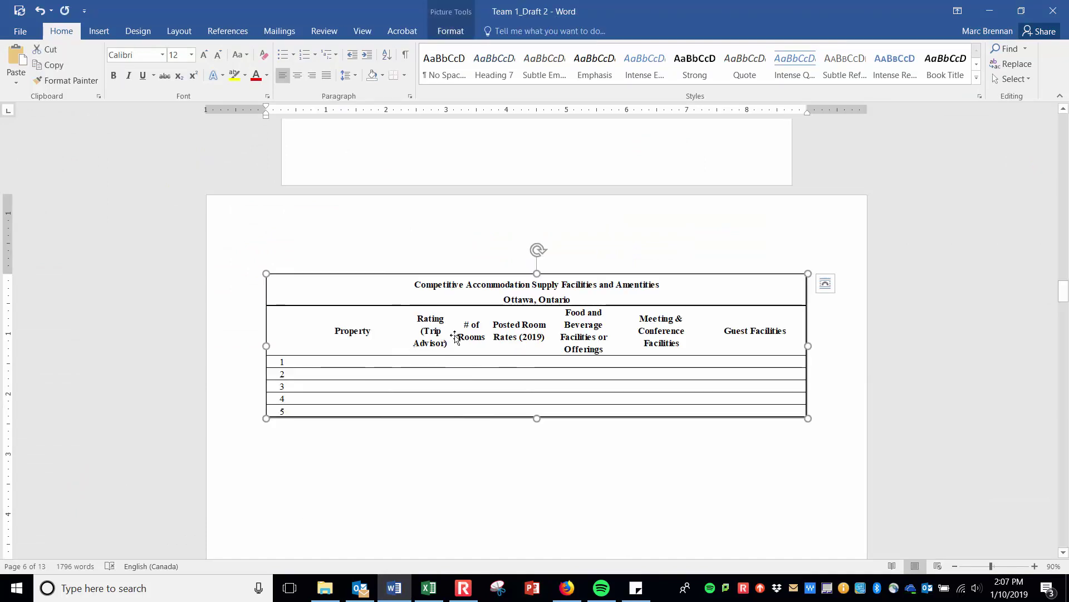
# - Undo the table paste and paste the table again as a picture on the landscape page
pyautogui.hotkey('ctrl', 'z')
pyautogui.rightClick(392, 296)
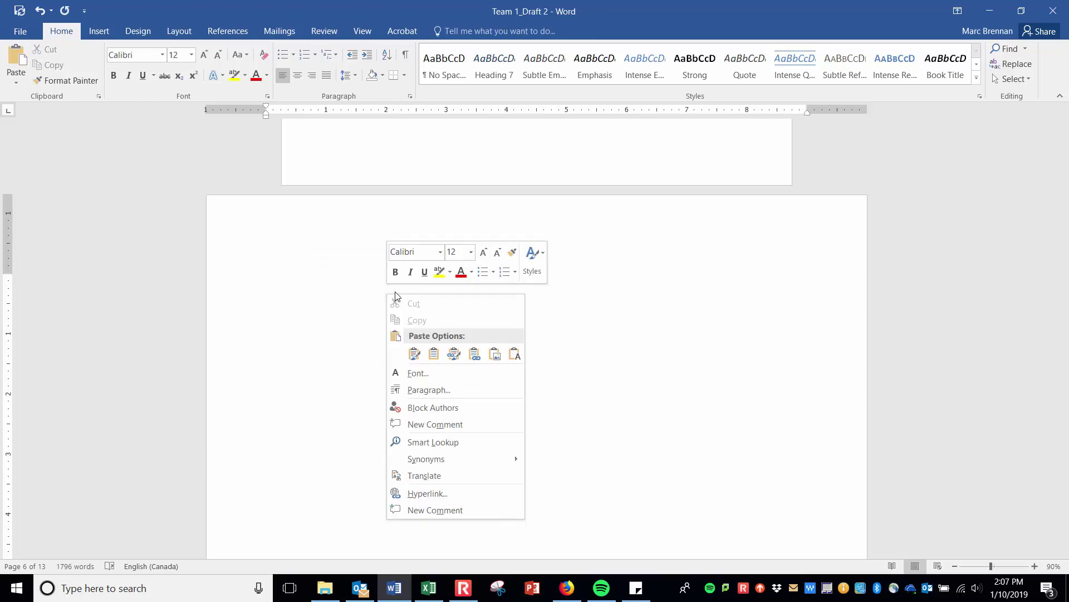
pyautogui.click(498, 358)
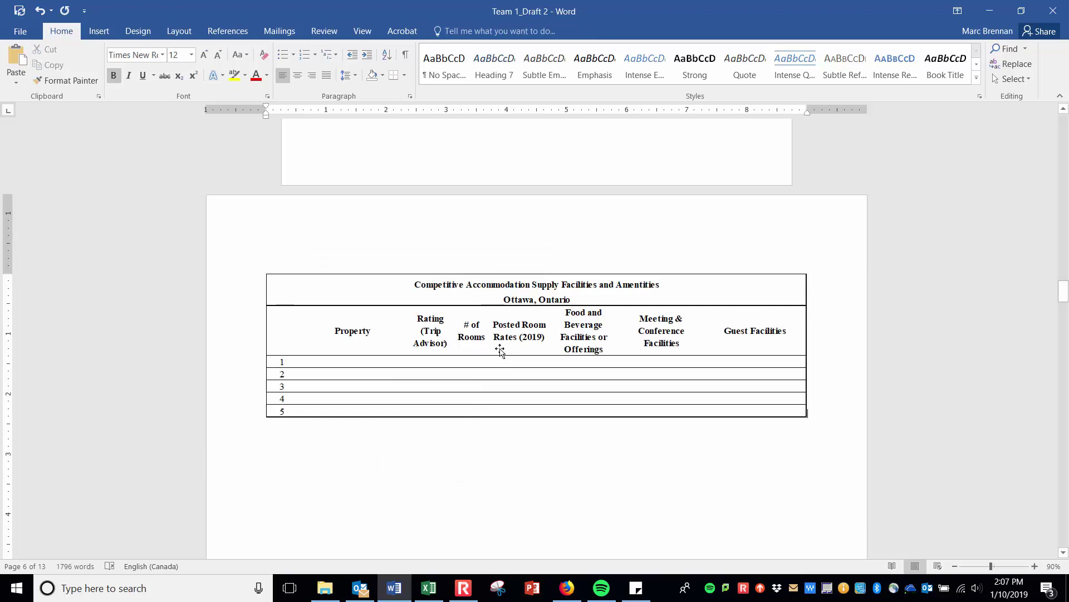
# - Stretch the pasted table picture vertically so it fills most of the landscape page's height
pyautogui.click(498, 350)
pyautogui.moveTo(541, 422); pyautogui.dragTo(544, 511)
pyautogui.scroll(-4, 564, 411)
pyautogui.moveTo(537, 393); pyautogui.dragTo(538, 475)
pyautogui.scroll(4, 576, 287)
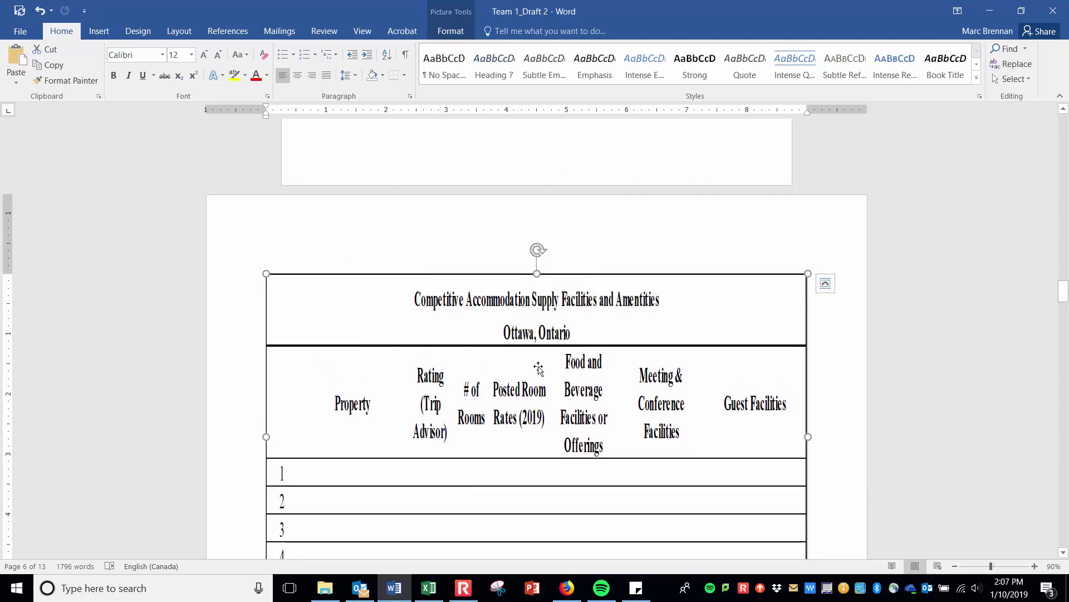
# - Reduce the table picture's height in two passes until its text looks normally proportioned
pyautogui.scroll(-5, 563, 322)
pyautogui.moveTo(540, 423); pyautogui.dragTo(550, 292)
pyautogui.scroll(5, 582, 390)
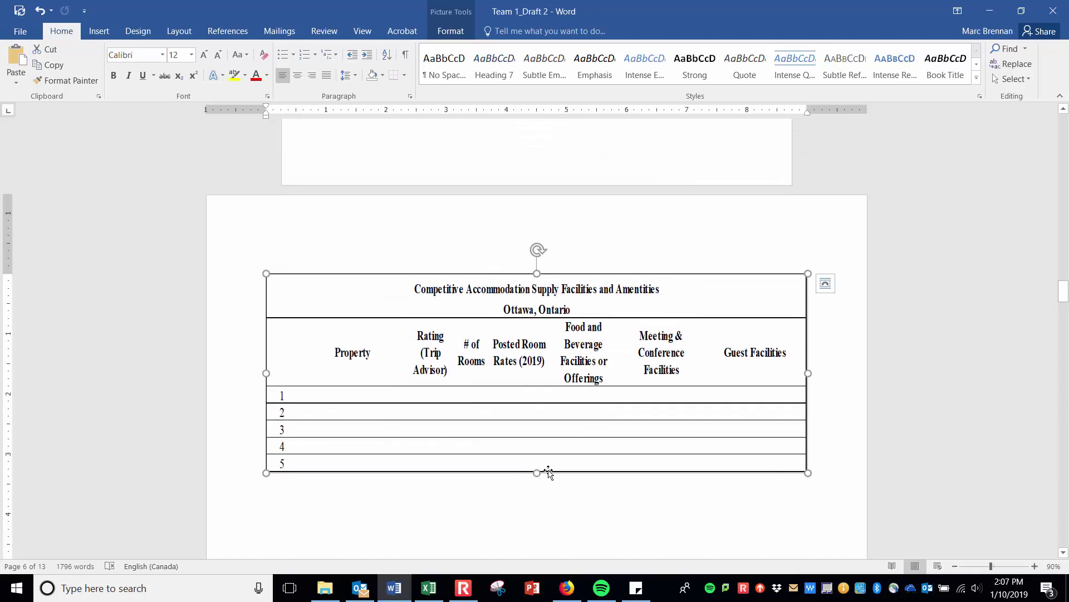
pyautogui.moveTo(537, 472); pyautogui.dragTo(537, 426)
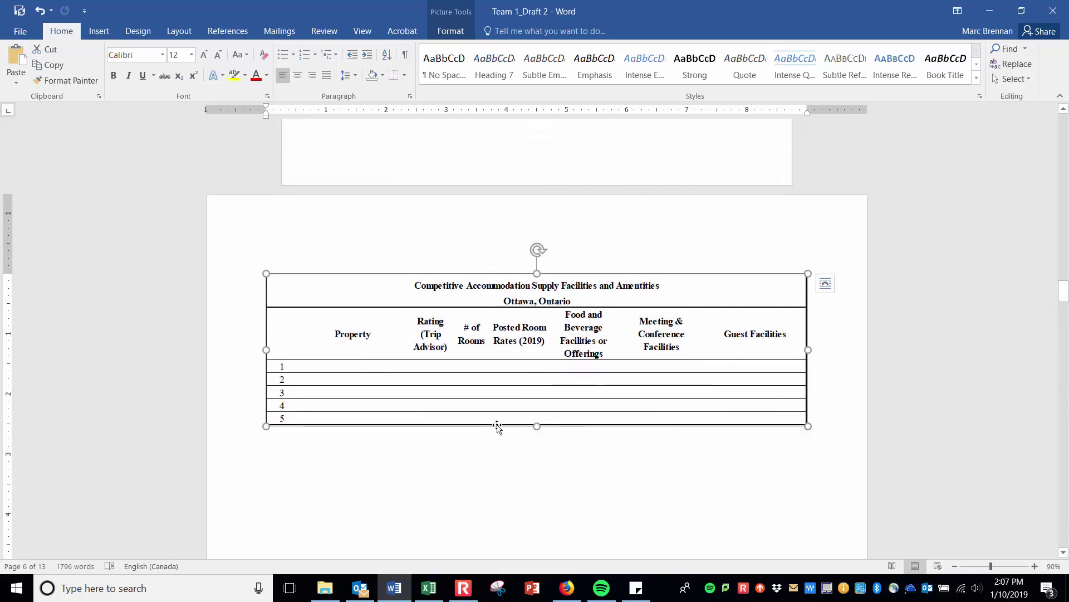
pyautogui.scroll(-7, 562, 437)
pyautogui.scroll(5, 556, 442)
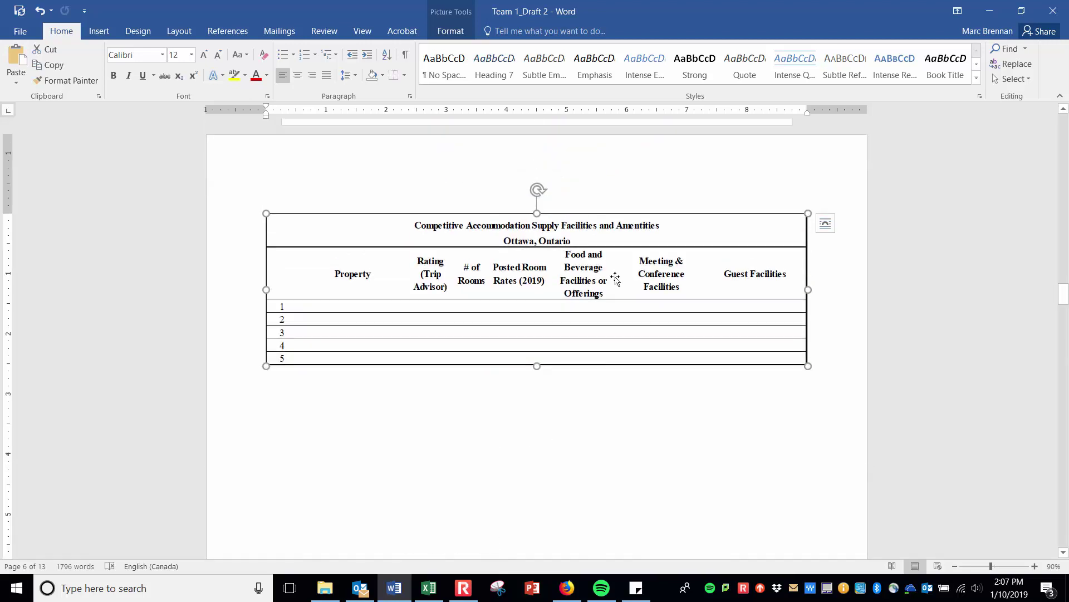
# - Delete the table picture, and undo the deletion and the earlier height changes
pyautogui.press('Delete')
pyautogui.click(40, 10)
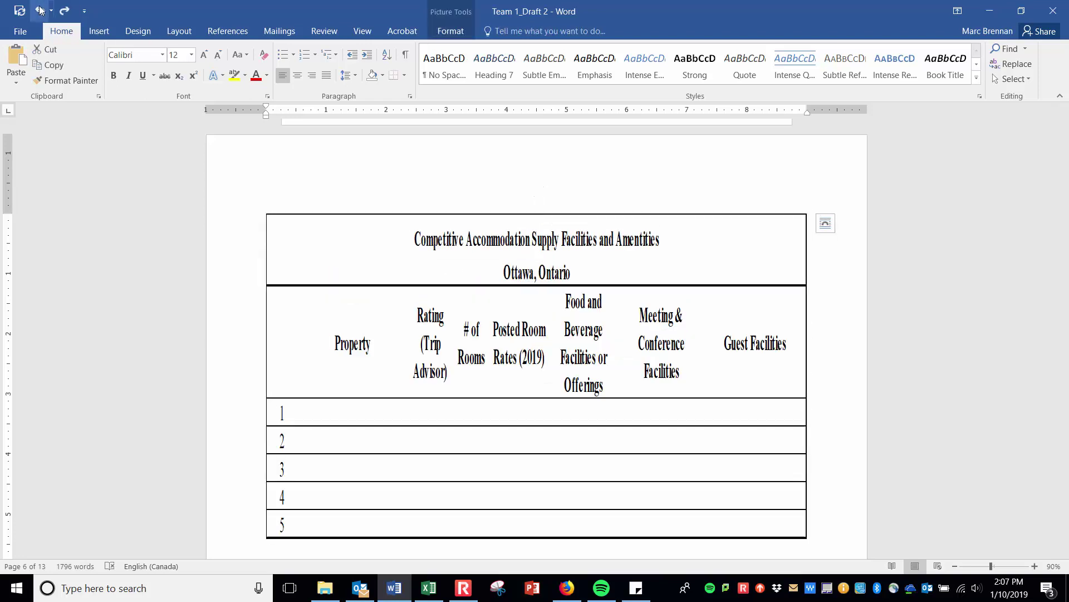
pyautogui.click(40, 10)
pyautogui.click(40, 10)
pyautogui.click(39, 10)
pyautogui.click(39, 10)
pyautogui.click(39, 10)
# - Delete the landscape page between the paragraph ending in (Google Maps, 2018) and the 2.3 Competitive Supply Analysis heading
pyautogui.press('Delete')
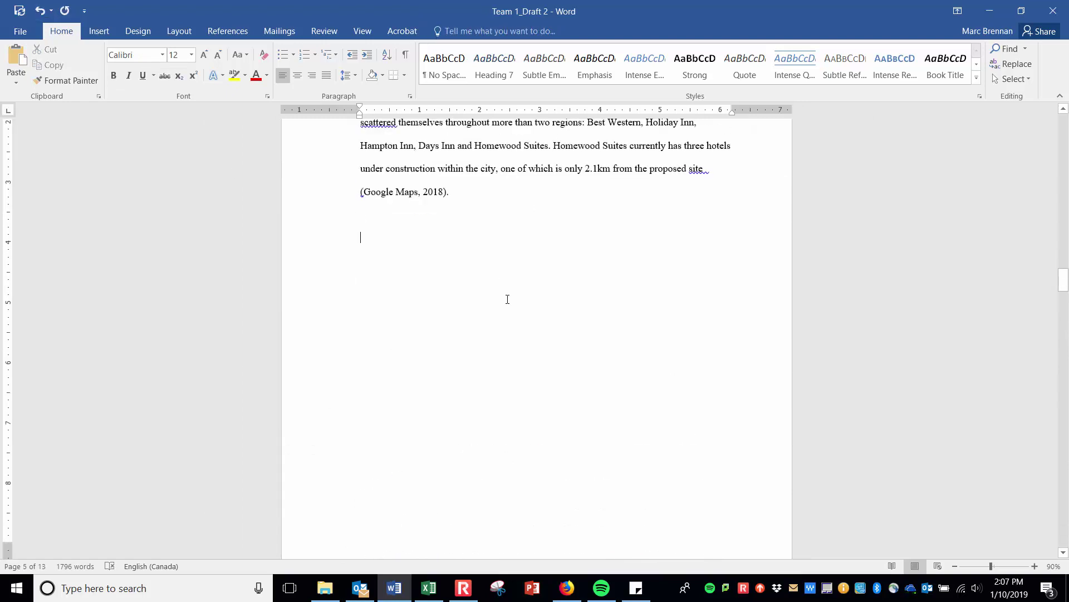
pyautogui.scroll(-2, 499, 296)
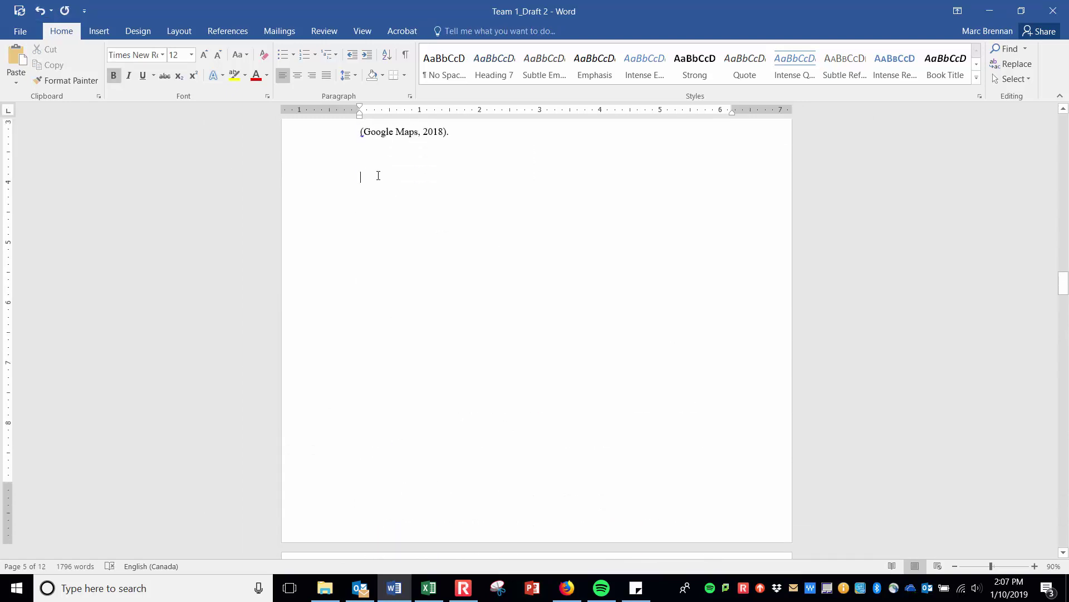
pyautogui.scroll(-2, 479, 268)
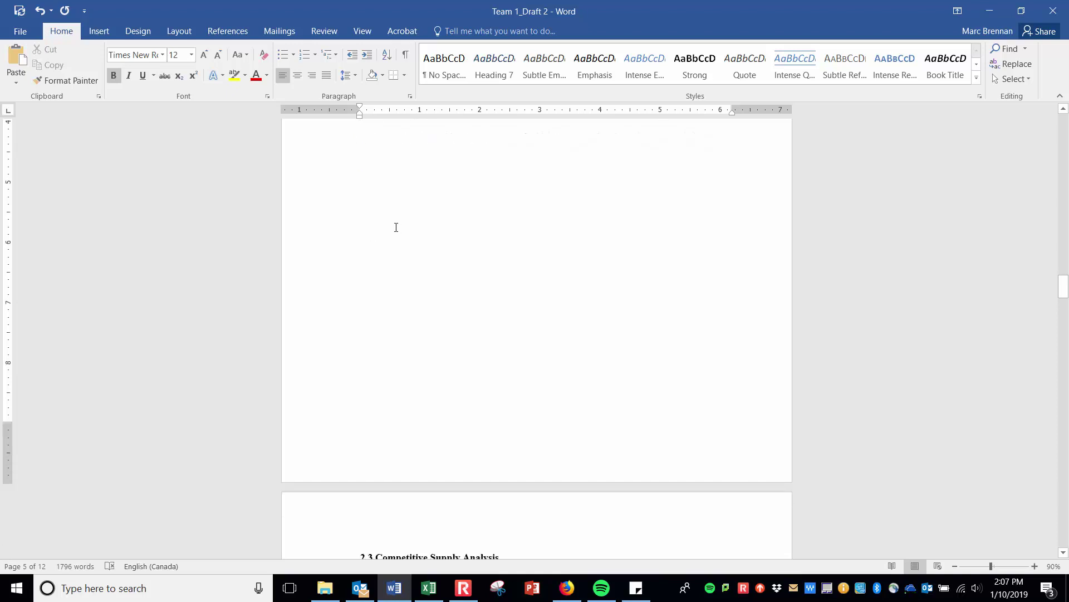
# - Insert a next-page section break below the paragraph ending in (Google Maps, 2018) and set the new section to landscape
pyautogui.scroll(2, 396, 227)
pyautogui.scroll(2, 396, 227)
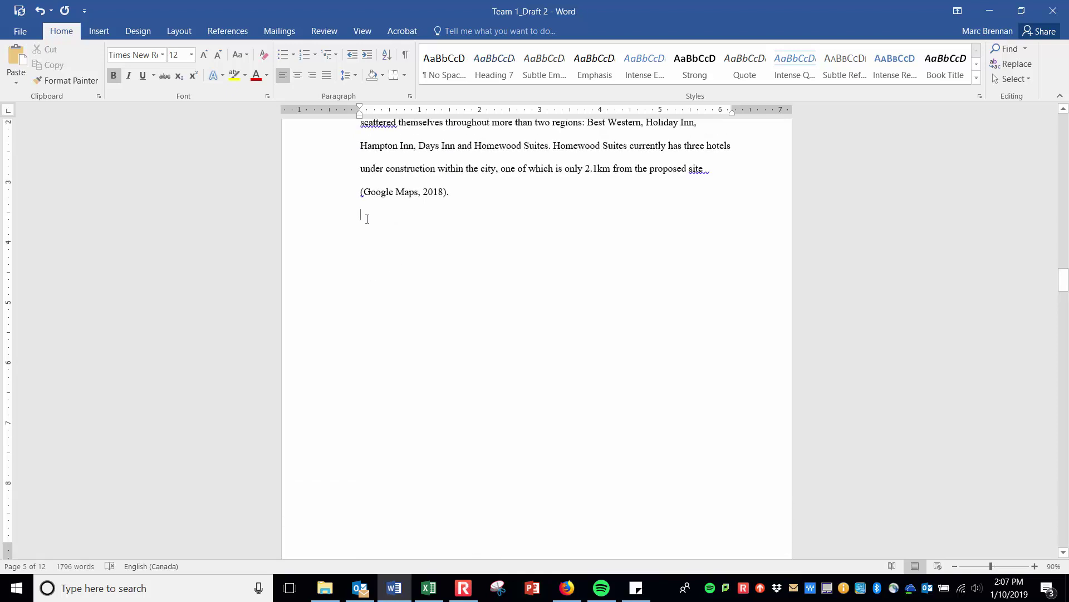
pyautogui.scroll(-1, 371, 214)
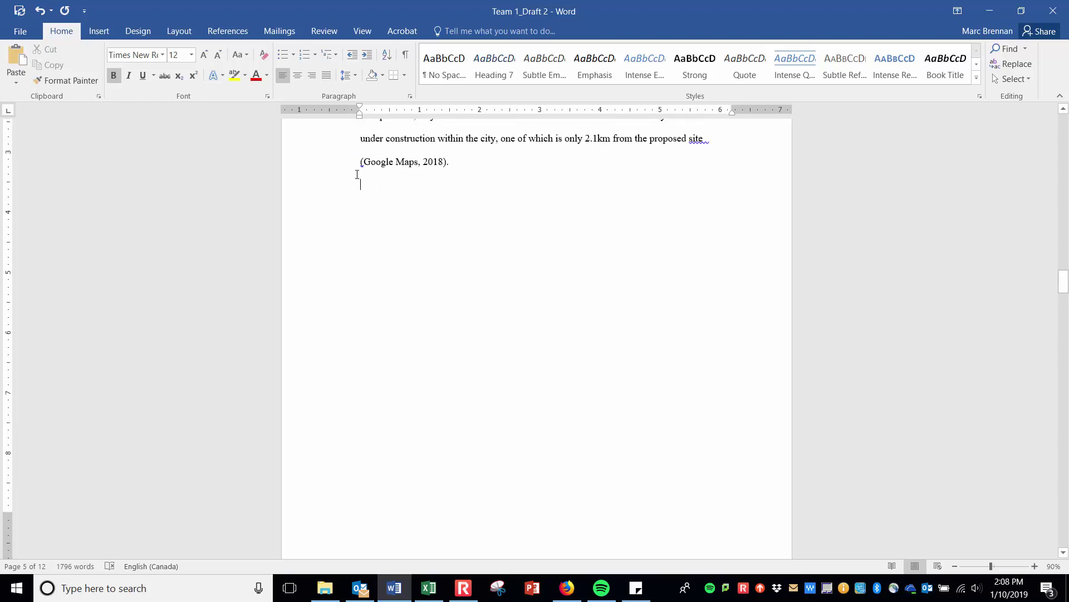
pyautogui.click(173, 37)
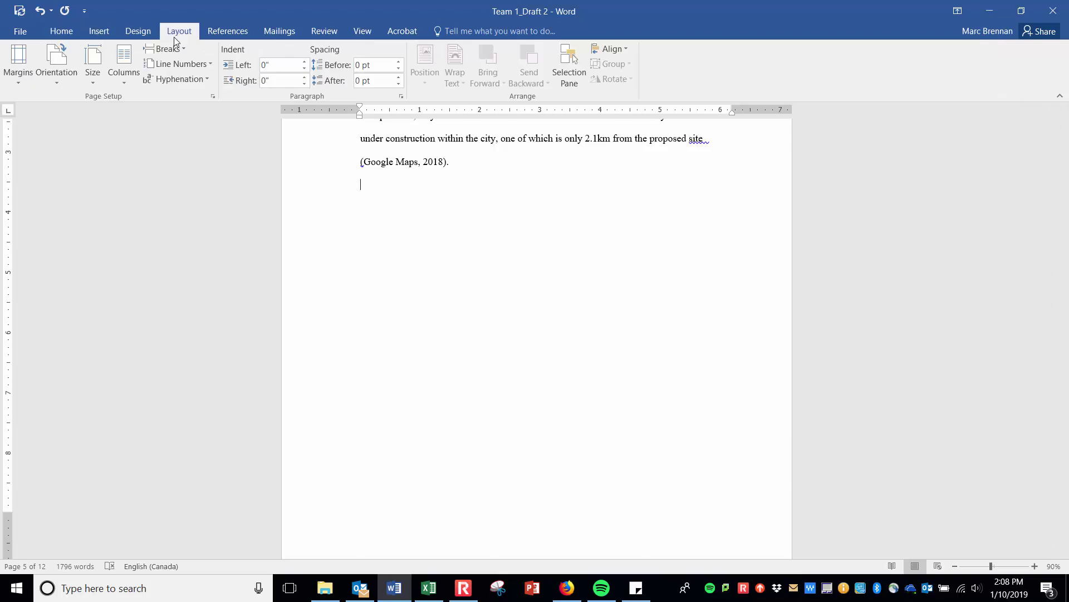
pyautogui.click(180, 50)
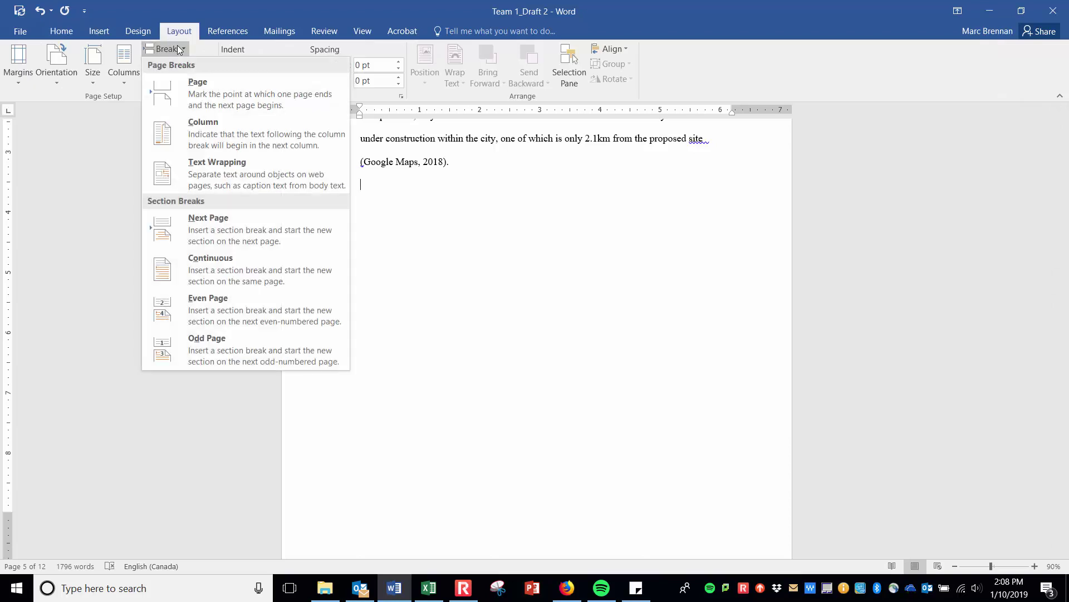
pyautogui.click(232, 233)
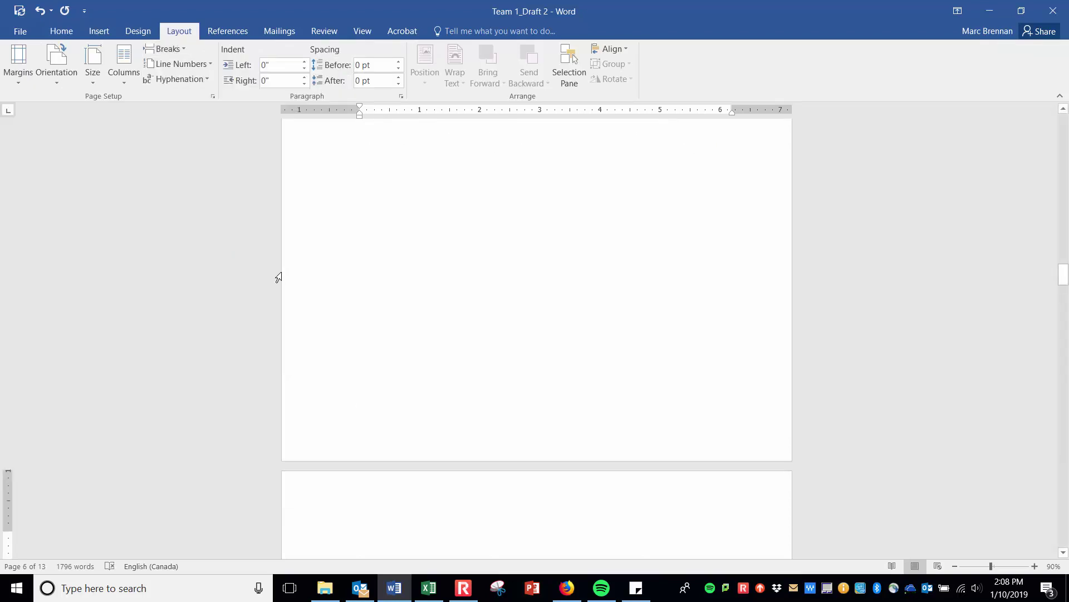
pyautogui.click(62, 78)
pyautogui.click(91, 137)
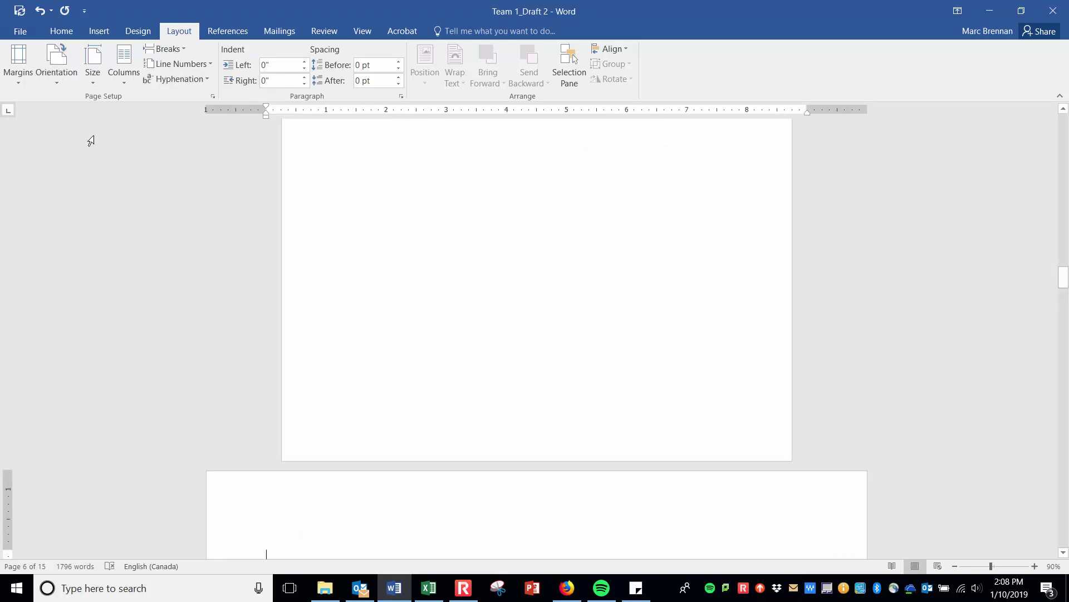
# - Insert another next-page section break after the landscape page and set the section that follows to portrait
pyautogui.click(168, 49)
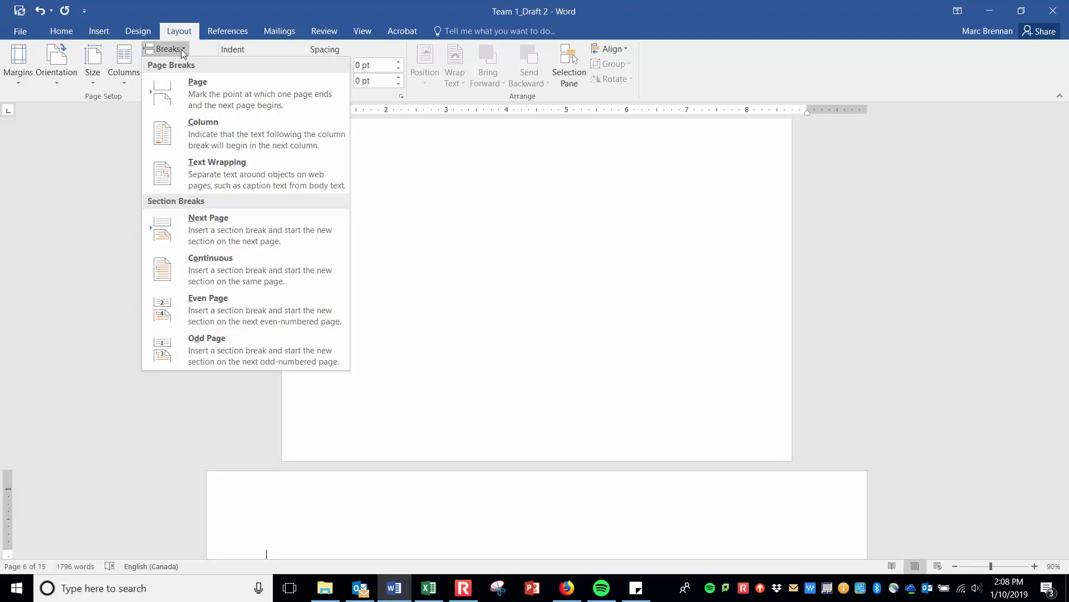
pyautogui.click(223, 232)
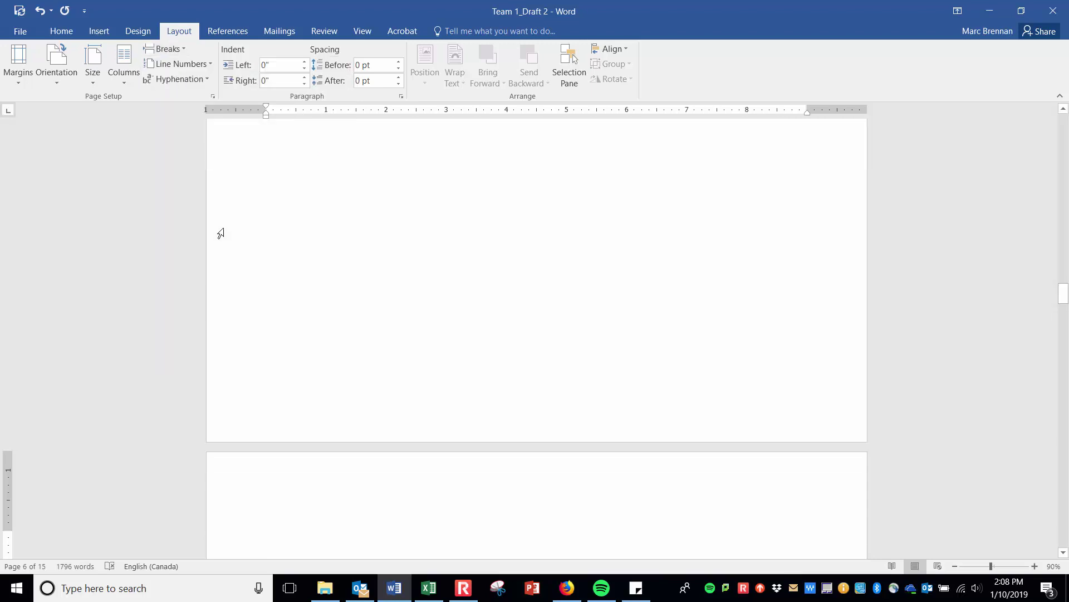
pyautogui.click(69, 82)
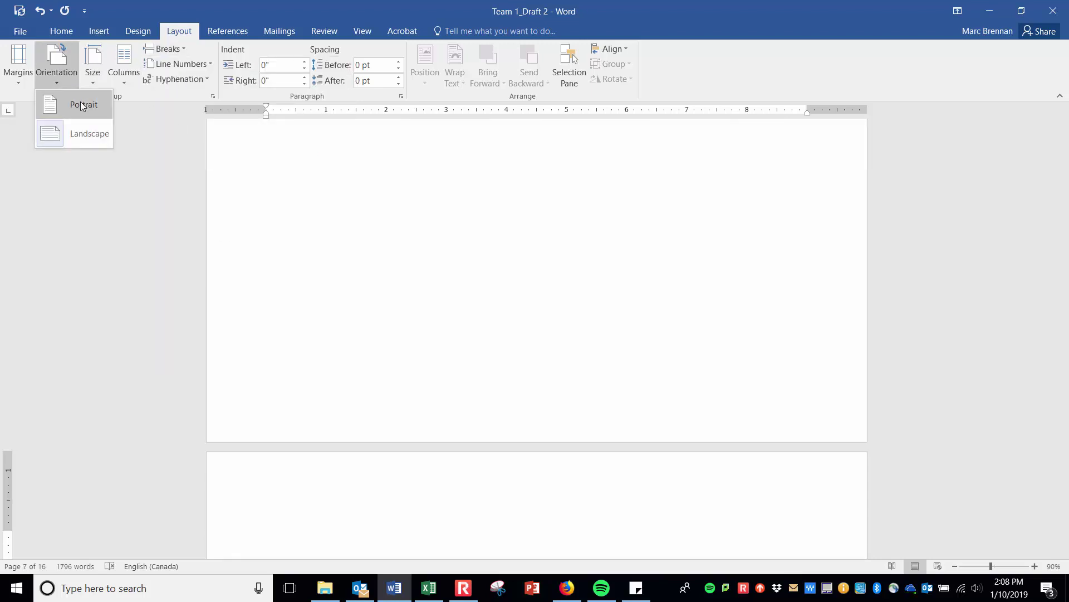
pyautogui.click(79, 101)
pyautogui.hotkey('ctrl', 'z')
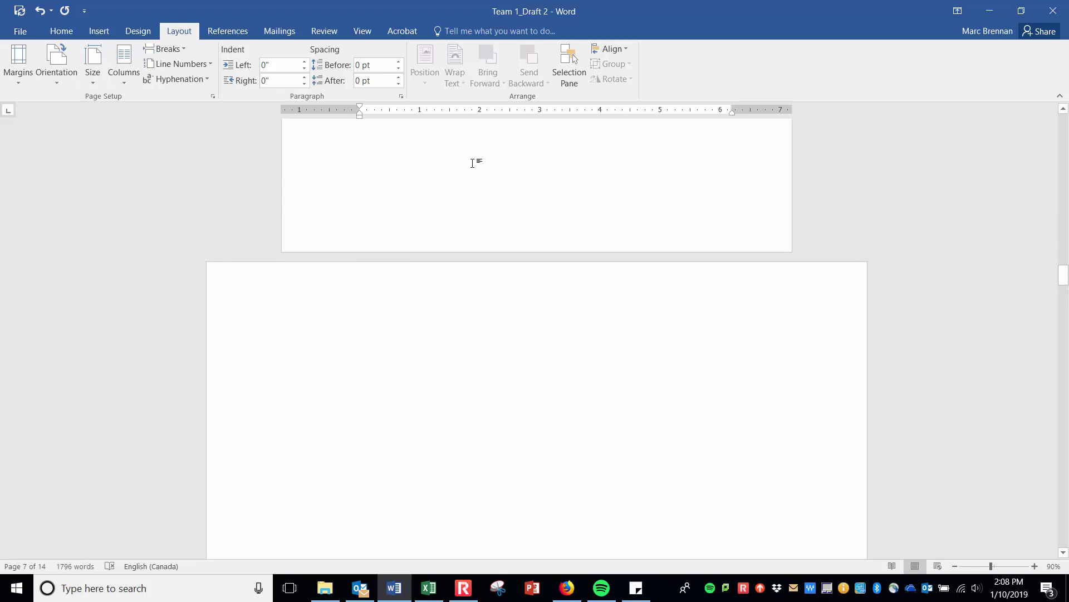
pyautogui.scroll(3, 473, 232)
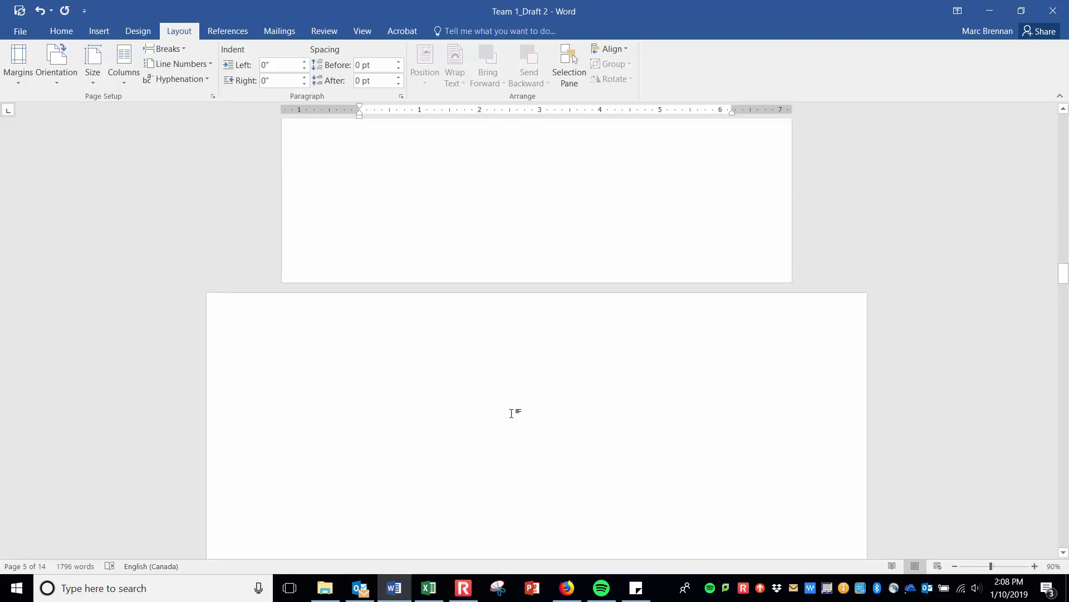
pyautogui.scroll(-6, 535, 268)
pyautogui.scroll(6, 477, 325)
# - Place the cursor on the landscape page, switch to the Excel workbook and copy the competitive supply table in B2:I9
pyautogui.click(394, 363)
pyautogui.click(429, 588)
pyautogui.click(358, 211)
pyautogui.moveTo(358, 197); pyautogui.dragTo(369, 346)
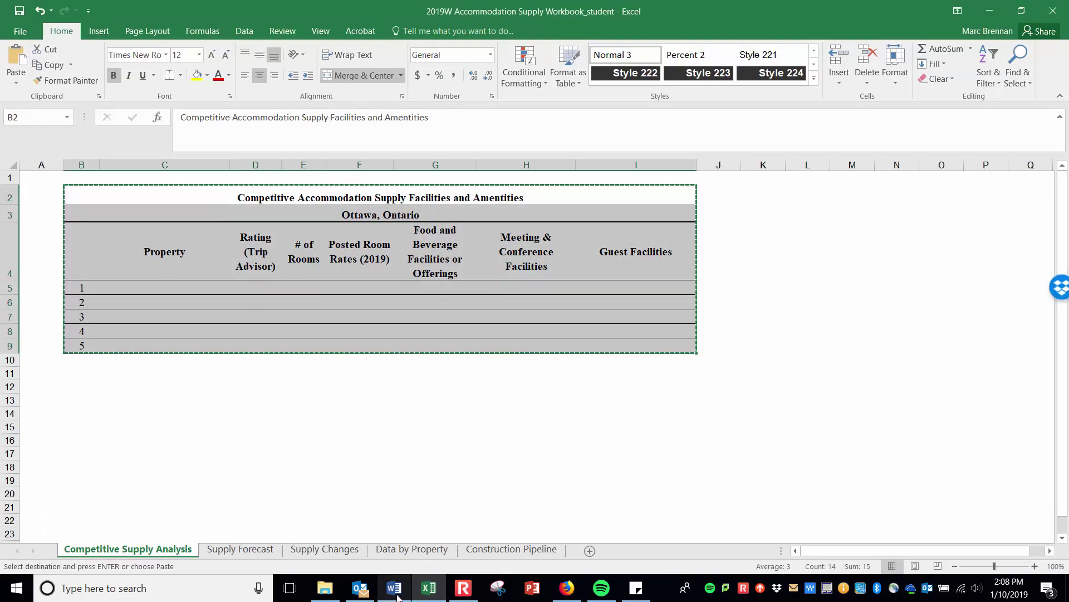
# - Switch back to the Word report, paste the table as a picture on the landscape page, and select the picture
pyautogui.click(394, 587)
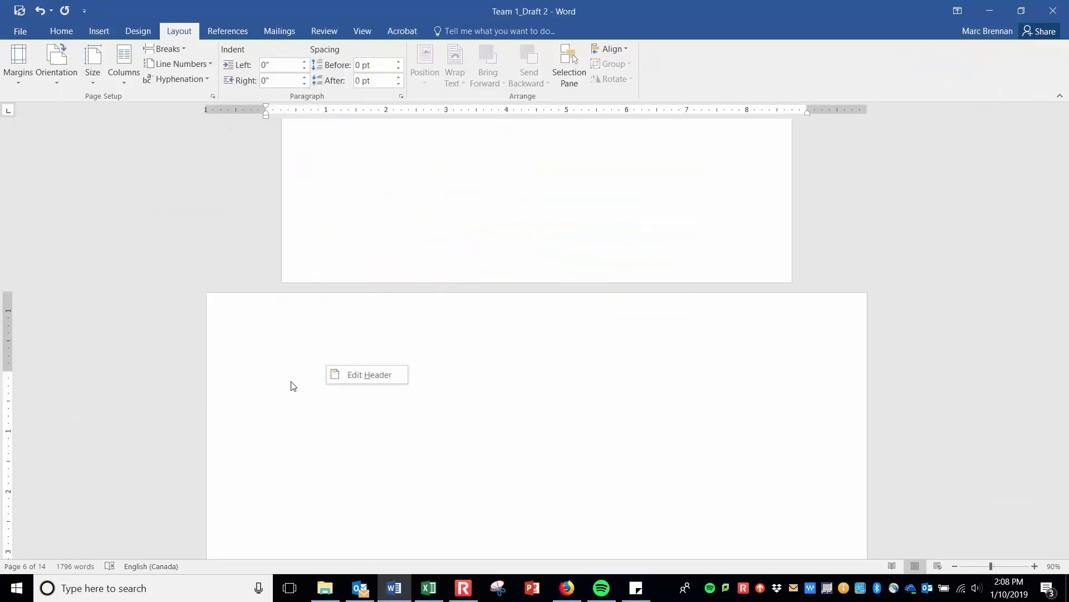
pyautogui.rightClick(285, 405)
pyautogui.click(393, 216)
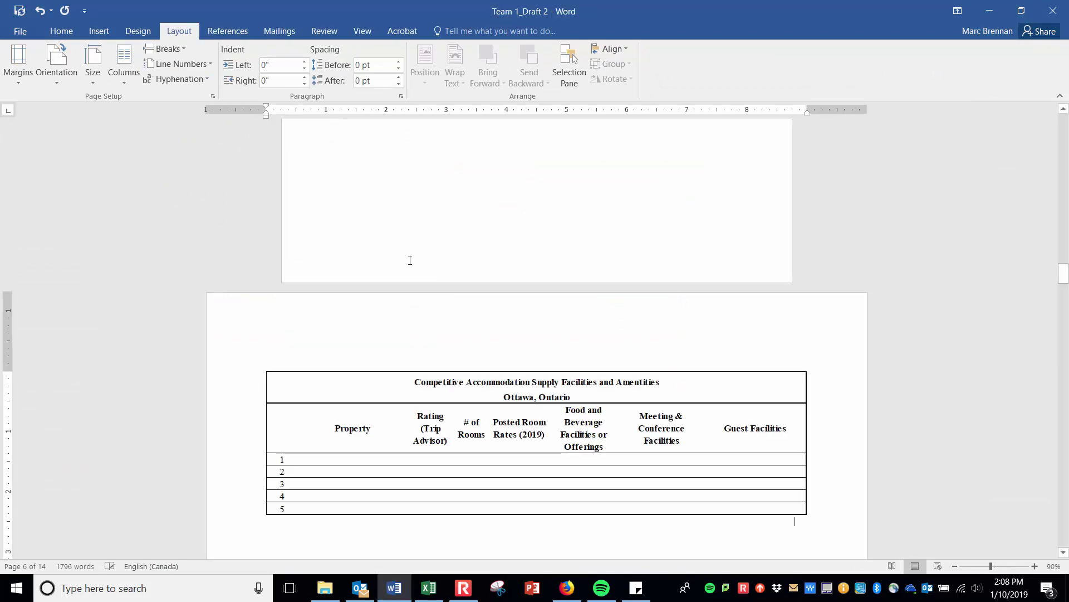
pyautogui.click(544, 448)
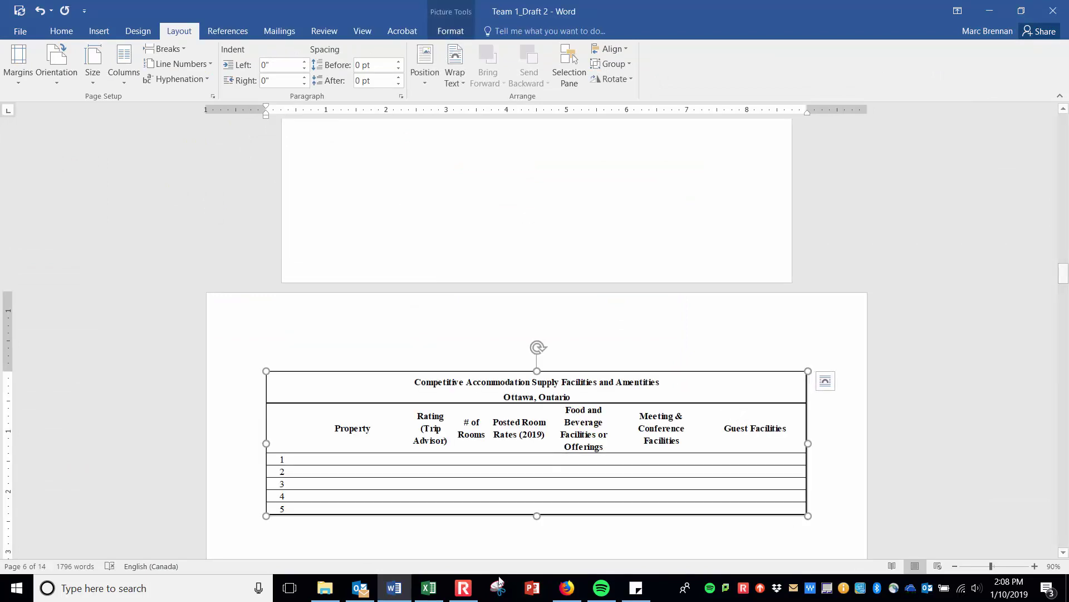
pyautogui.moveTo(470, 592)
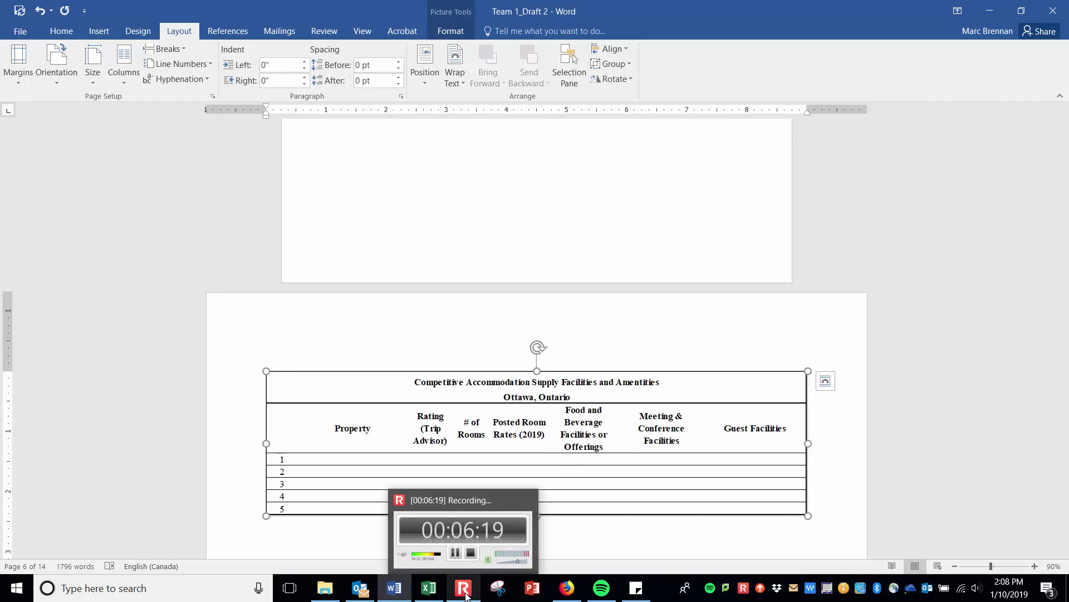